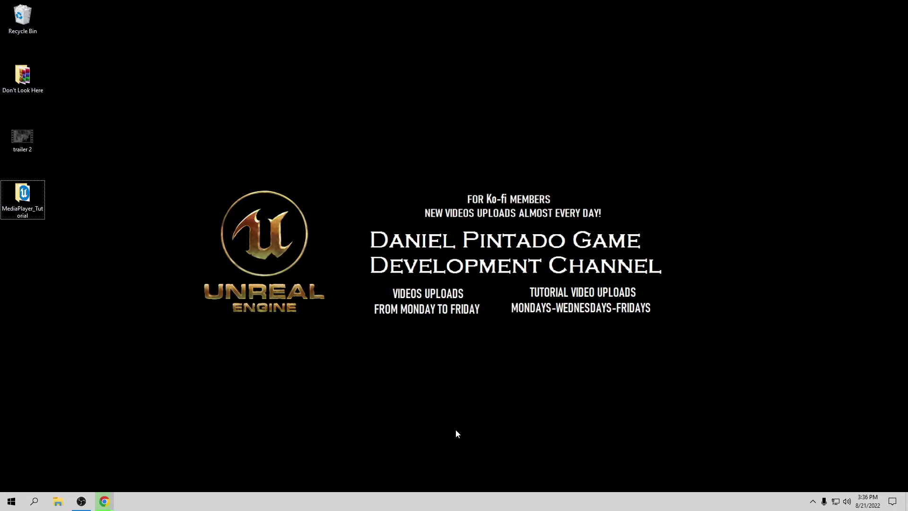
# Bring the Ko-fi support page forward and switch it to monthly membership
pyautogui.moveTo(104, 501)
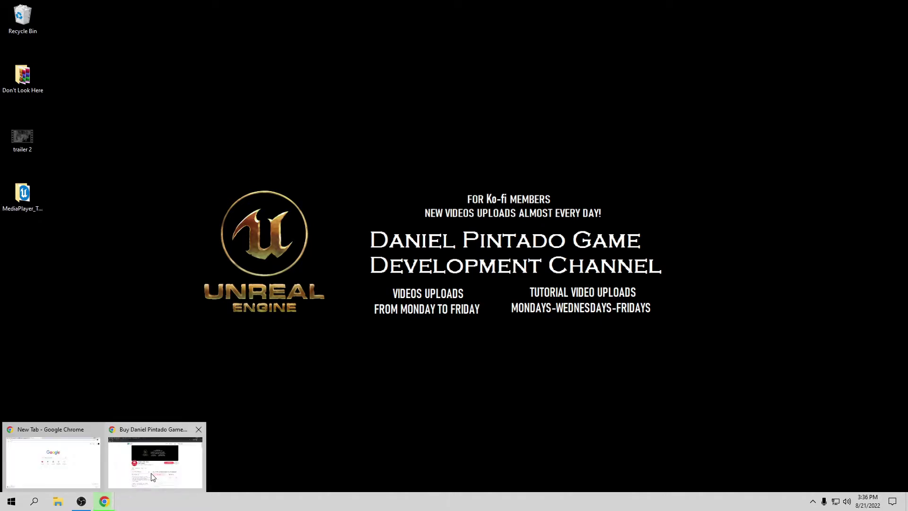
pyautogui.click(155, 454)
pyautogui.scroll(-2, 457, 362)
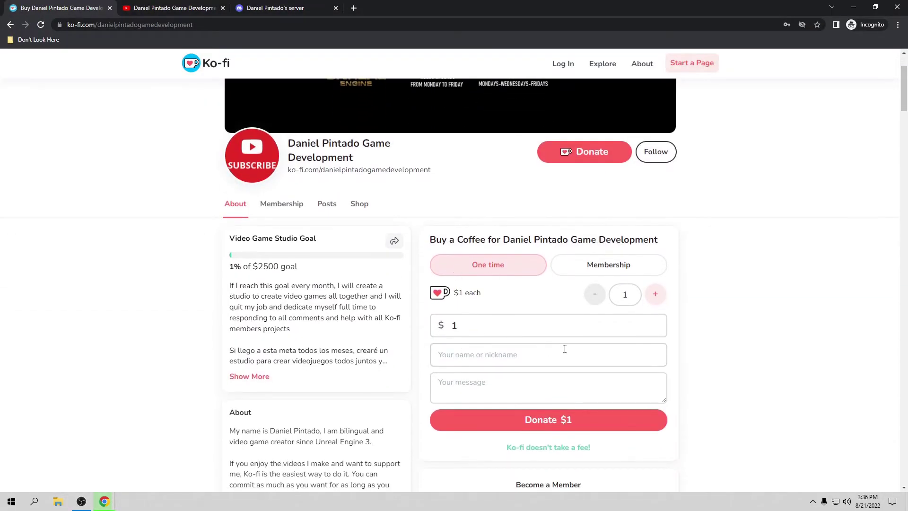
pyautogui.click(578, 263)
# Scroll through the membership tiers, then open the All Ko-fi Videos list from YouTube
pyautogui.scroll(-2, 558, 312)
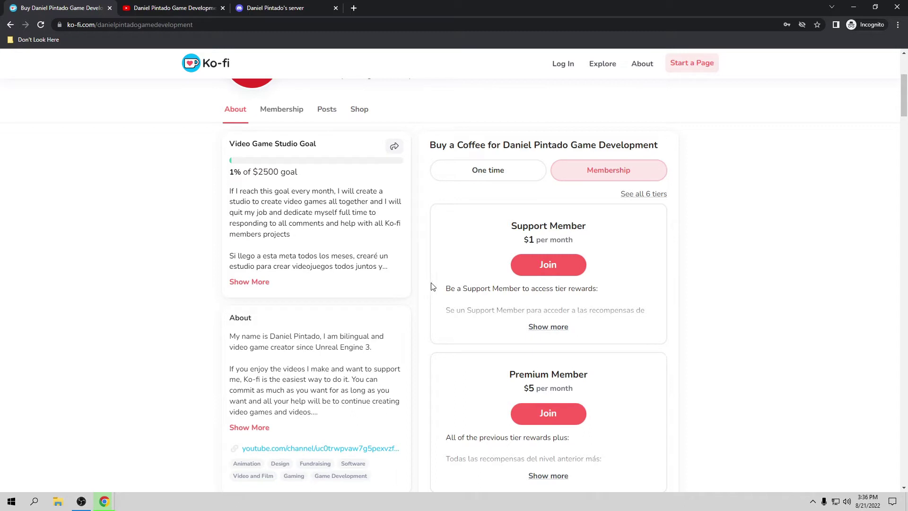
pyautogui.scroll(-1, 499, 297)
pyautogui.scroll(-2, 499, 297)
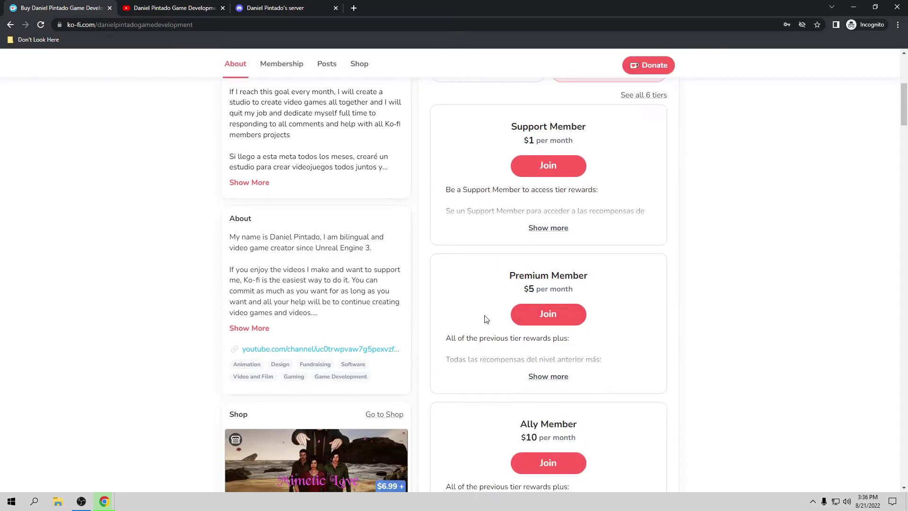
pyautogui.scroll(-2, 487, 319)
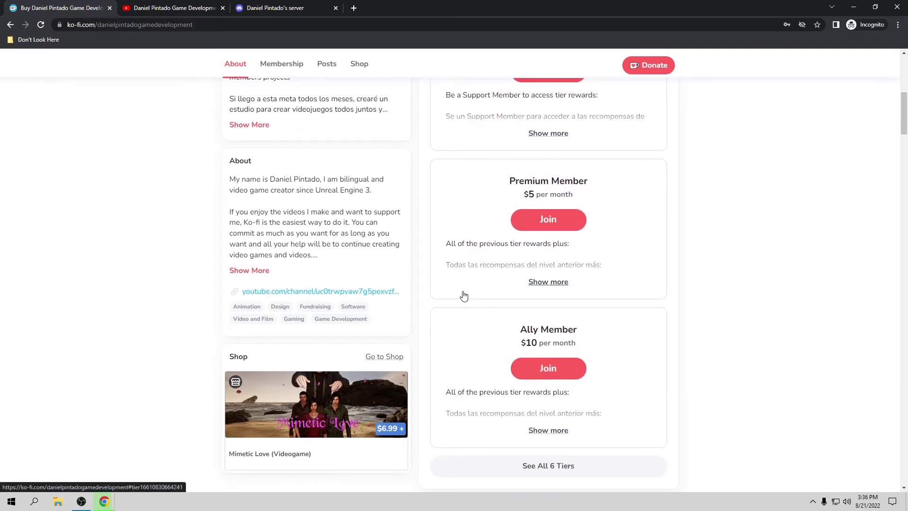
pyautogui.scroll(8, 463, 295)
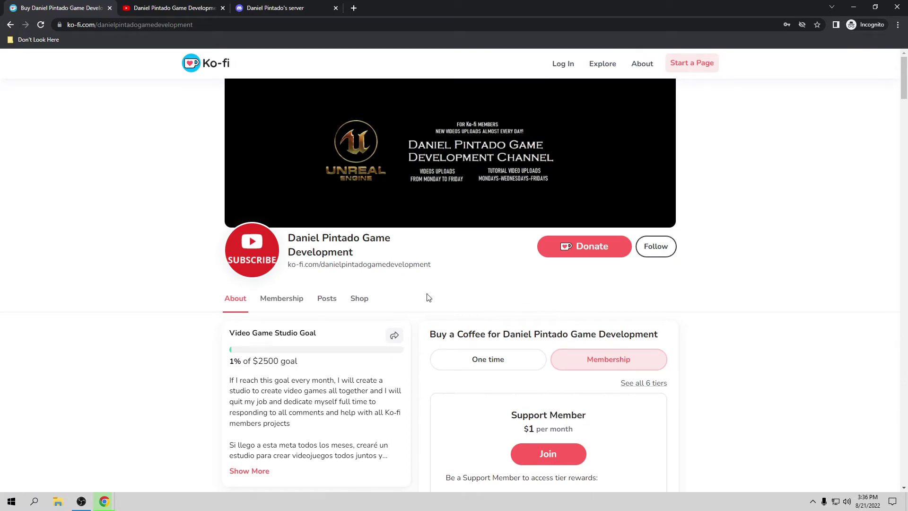
pyautogui.click(208, 9)
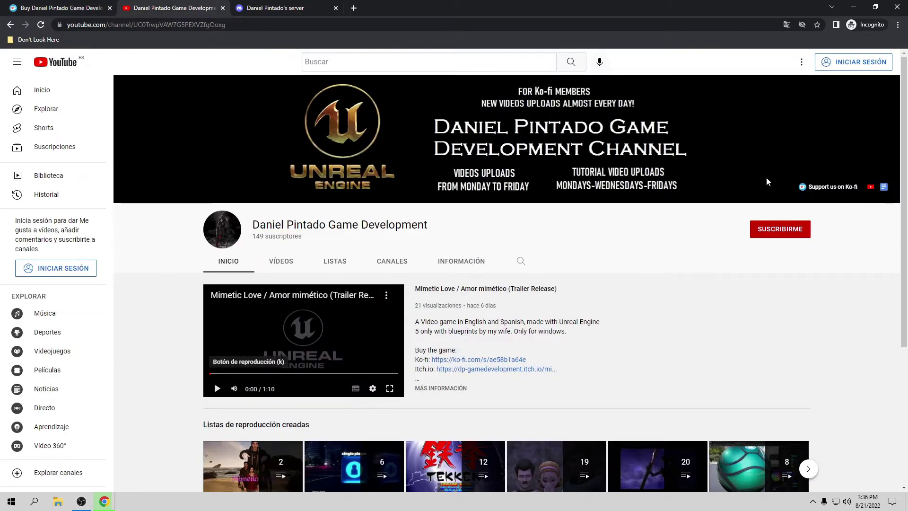
pyautogui.click(884, 188)
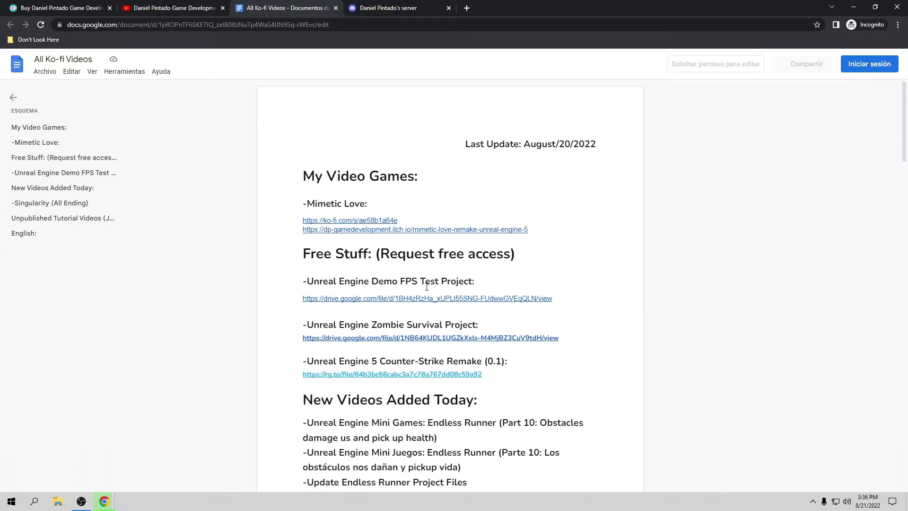
# Scroll through the All Ko-fi Videos document and back up to the Last Update line
pyautogui.scroll(-1, 392, 357)
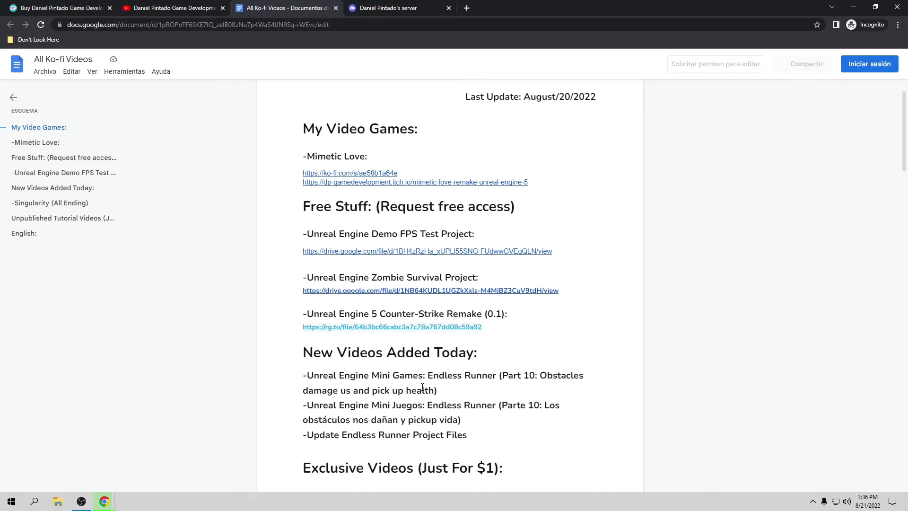
pyautogui.scroll(1, 435, 390)
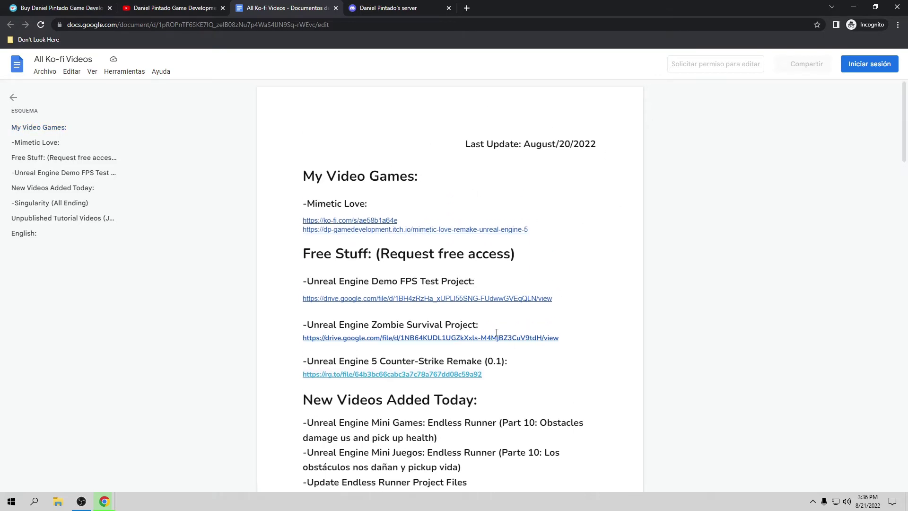
pyautogui.scroll(-6, 497, 332)
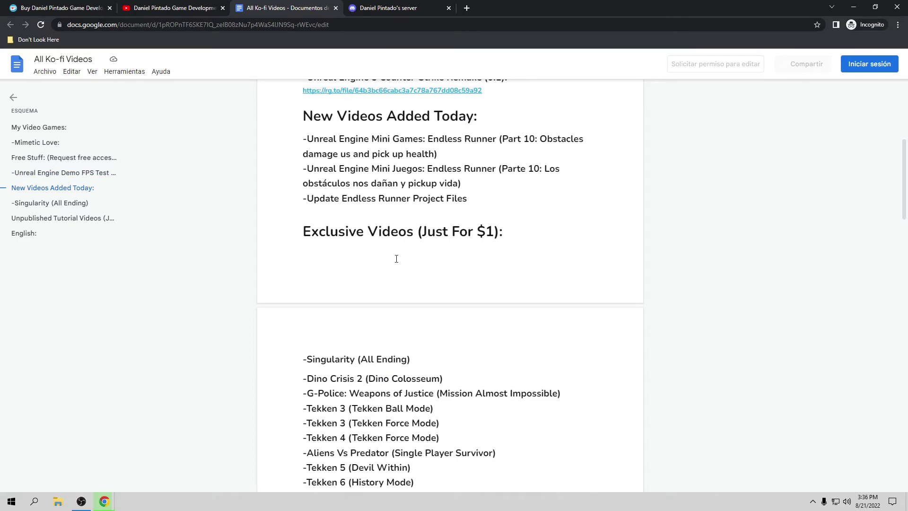
pyautogui.scroll(-6, 382, 254)
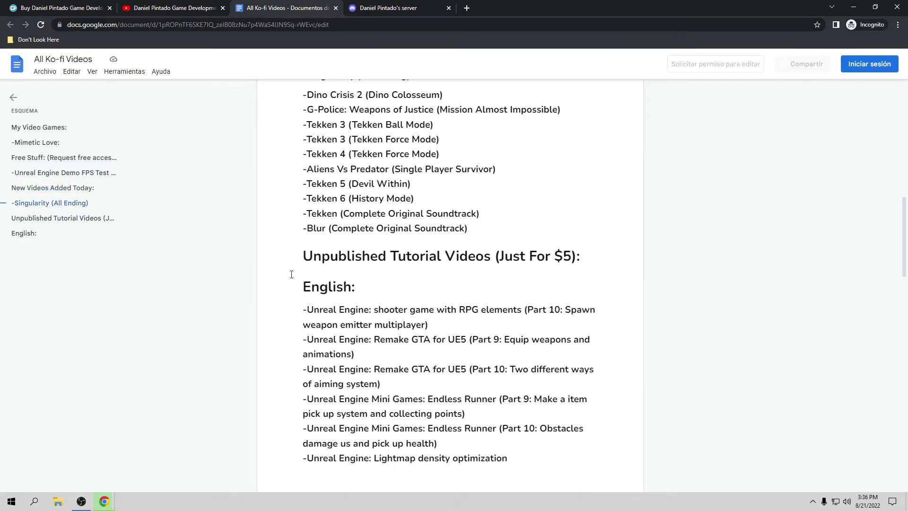
pyautogui.scroll(-8, 473, 269)
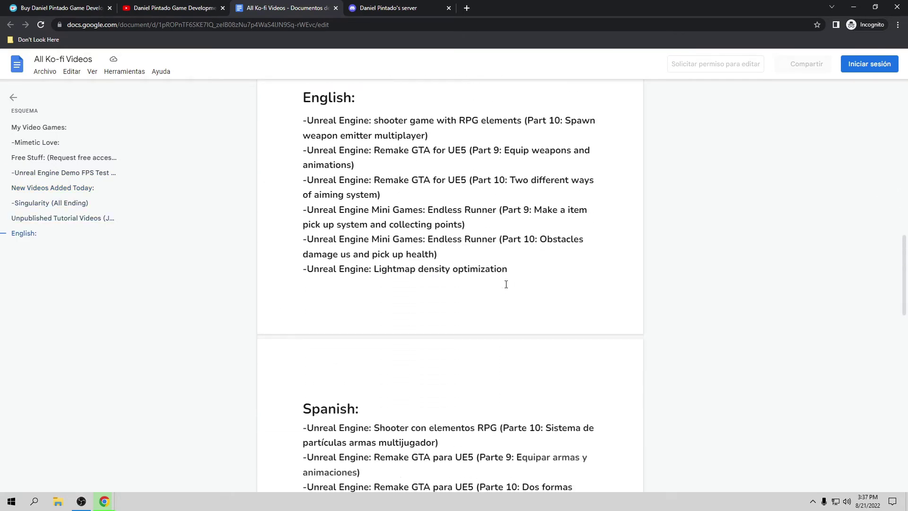
pyautogui.scroll(-3, 488, 283)
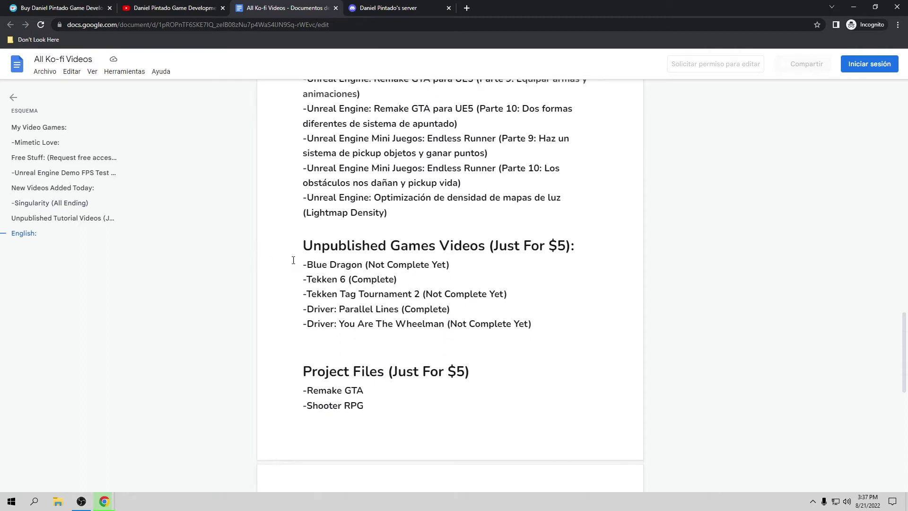
pyautogui.scroll(-3, 477, 269)
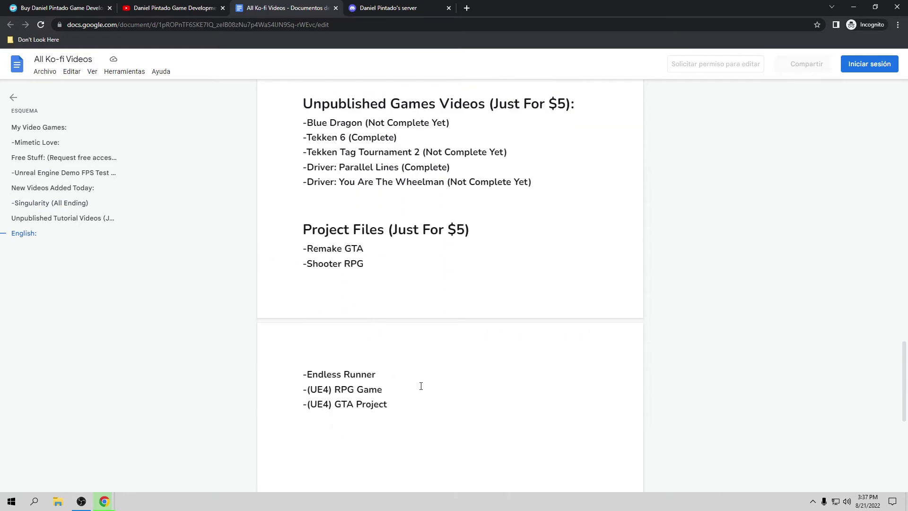
pyautogui.scroll(-3, 408, 384)
pyautogui.scroll(14, 450, 379)
pyautogui.scroll(15, 430, 383)
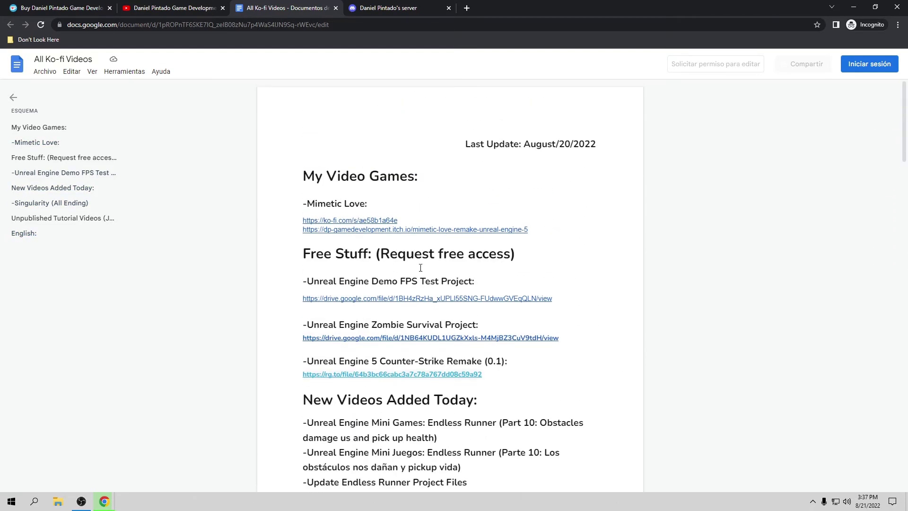
# Close the Ko-fi videos document, view the Discord invite page, and return to YouTube
pyautogui.click(336, 8)
pyautogui.click(272, 8)
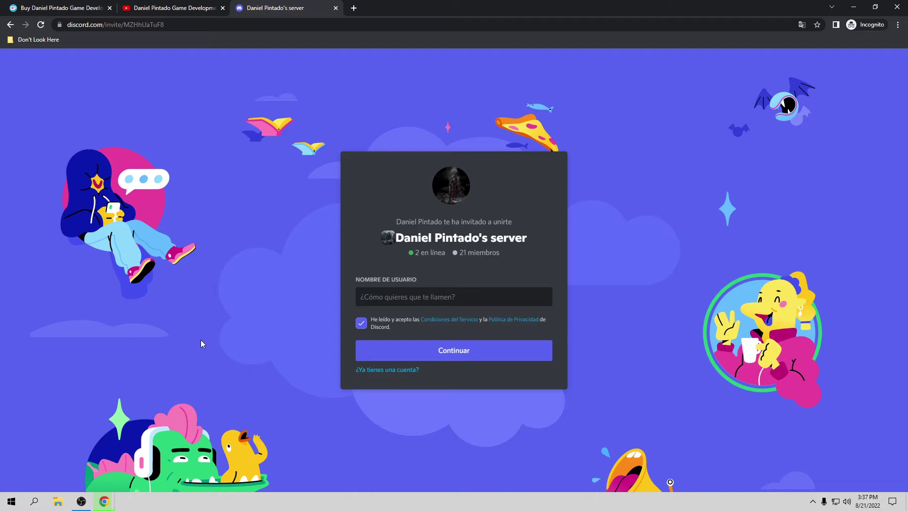
pyautogui.click(175, 7)
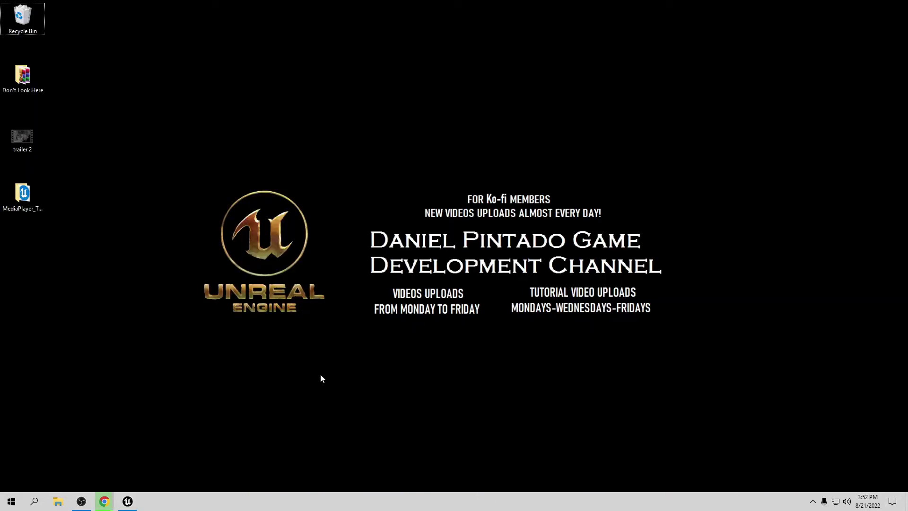
pyautogui.doubleClick(26, 141)
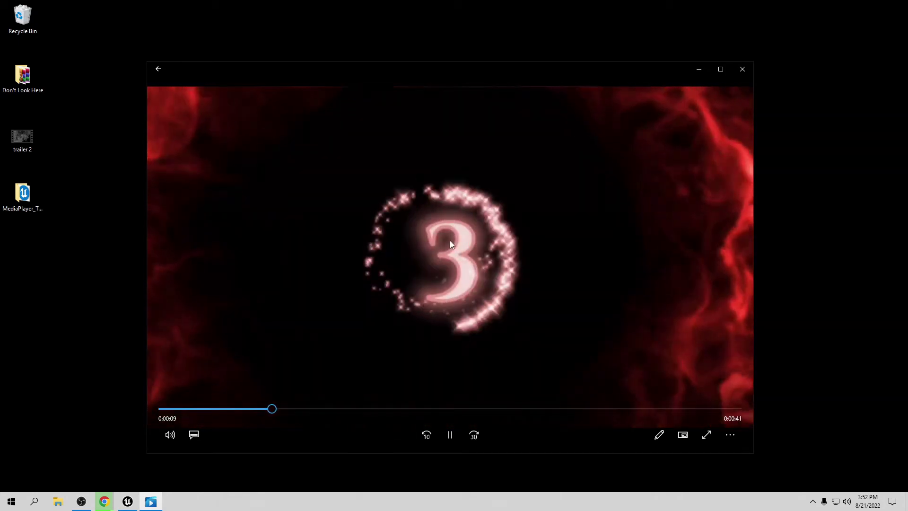
pyautogui.click(742, 69)
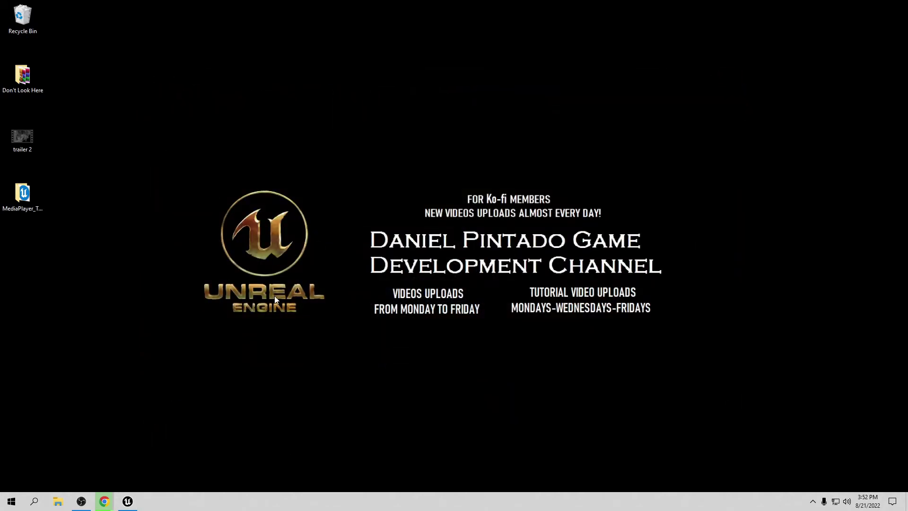
# Import the desktop trailer 2 file into the Content folder as trailer_2
pyautogui.click(138, 505)
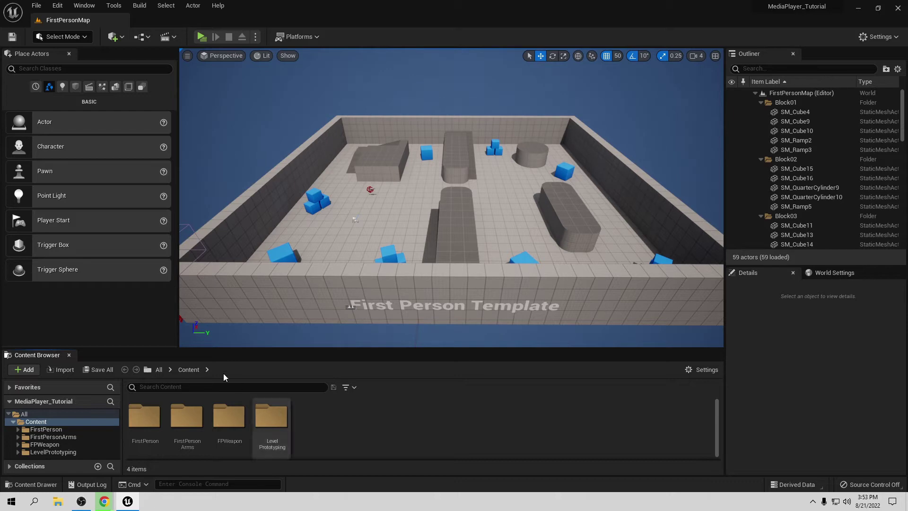
pyautogui.rightClick(343, 425)
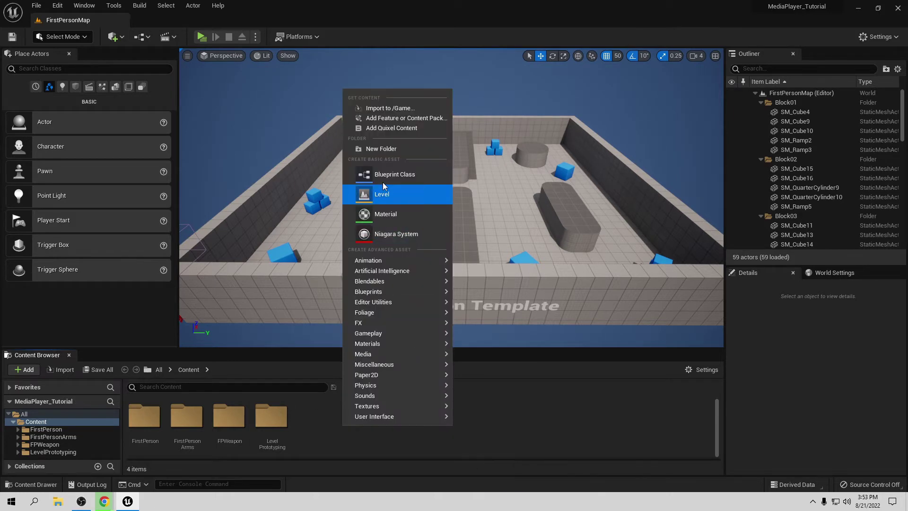
pyautogui.click(375, 108)
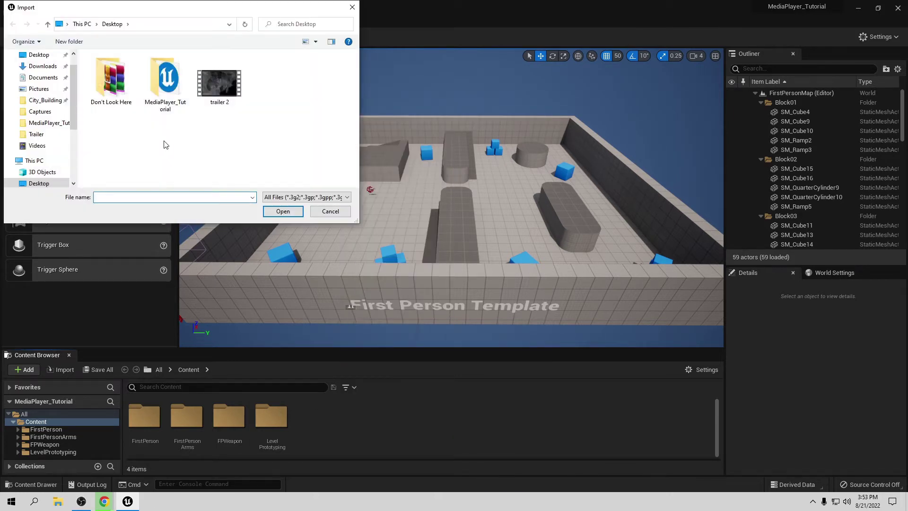
pyautogui.click(240, 90)
pyautogui.click(290, 214)
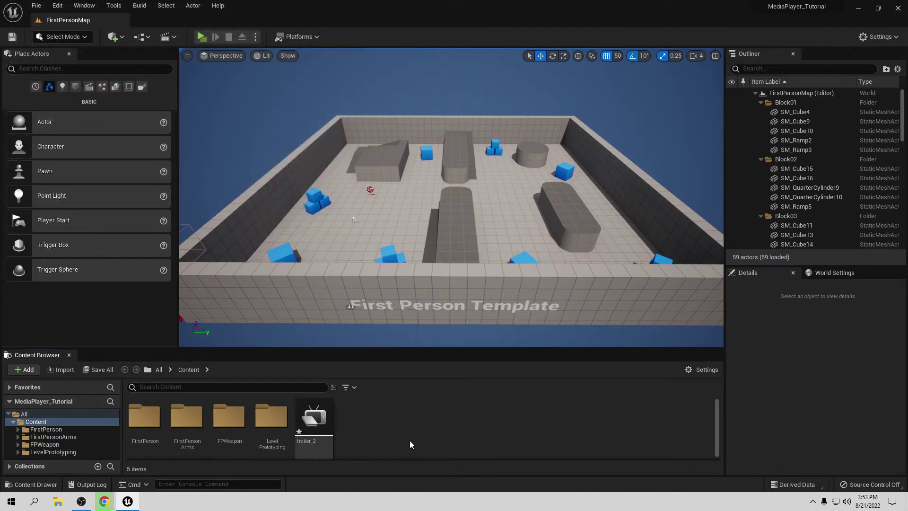
# Create a Media Player asset named NewMediaPlayer with its NewMediaPlayer_Video texture
pyautogui.rightClick(365, 433)
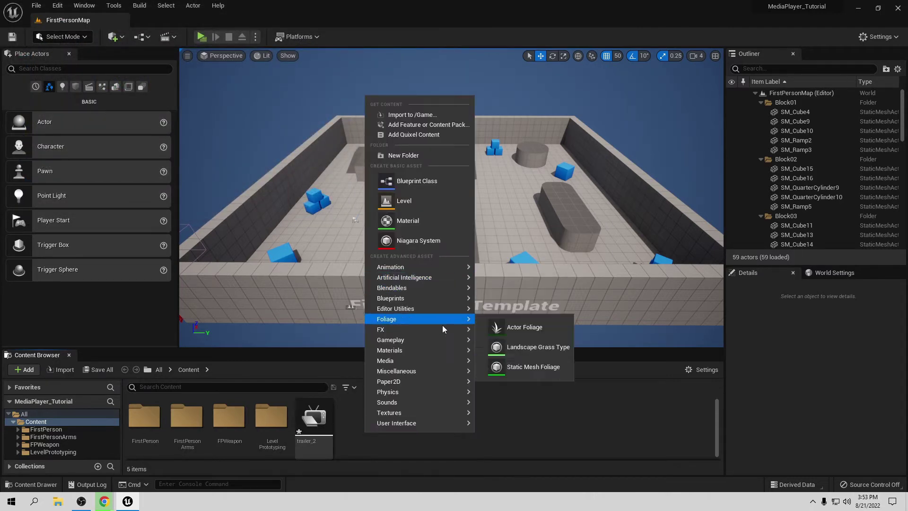
pyautogui.moveTo(438, 362)
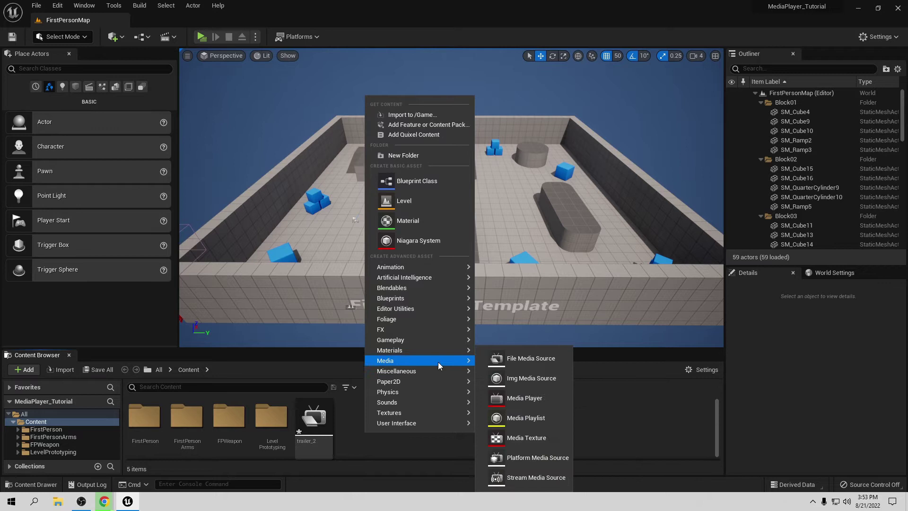
pyautogui.click(524, 399)
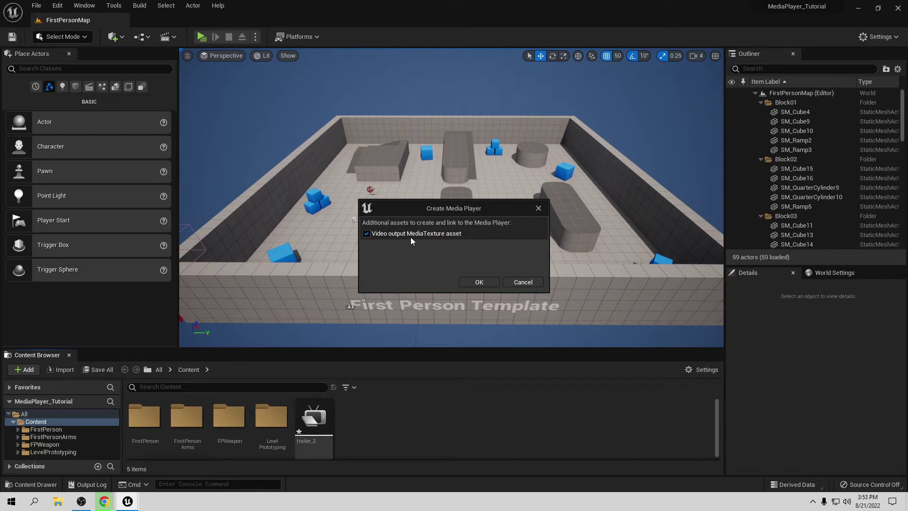
pyautogui.click(477, 282)
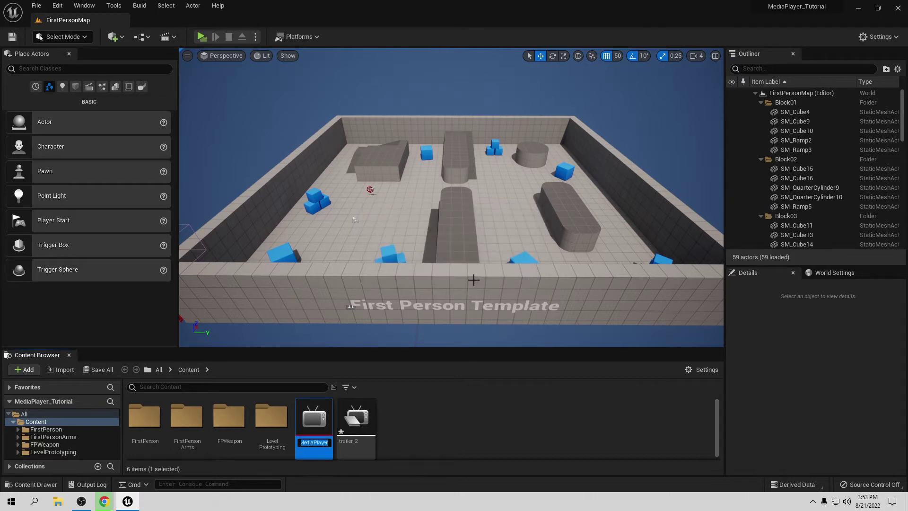
pyautogui.press('Return')
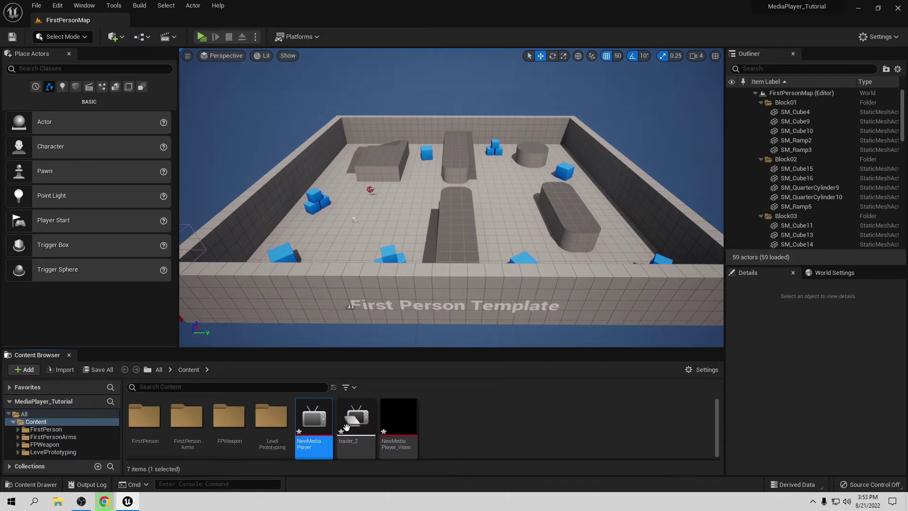
pyautogui.doubleClick(314, 431)
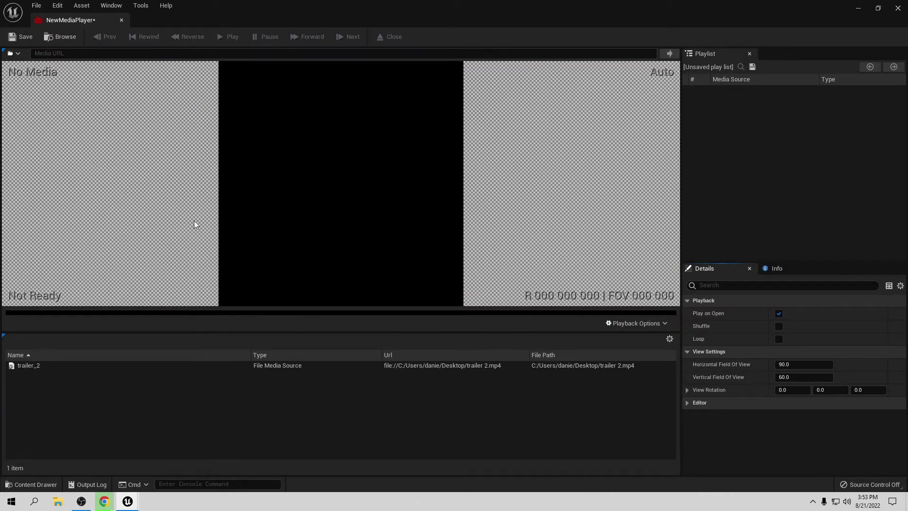
pyautogui.doubleClick(36, 365)
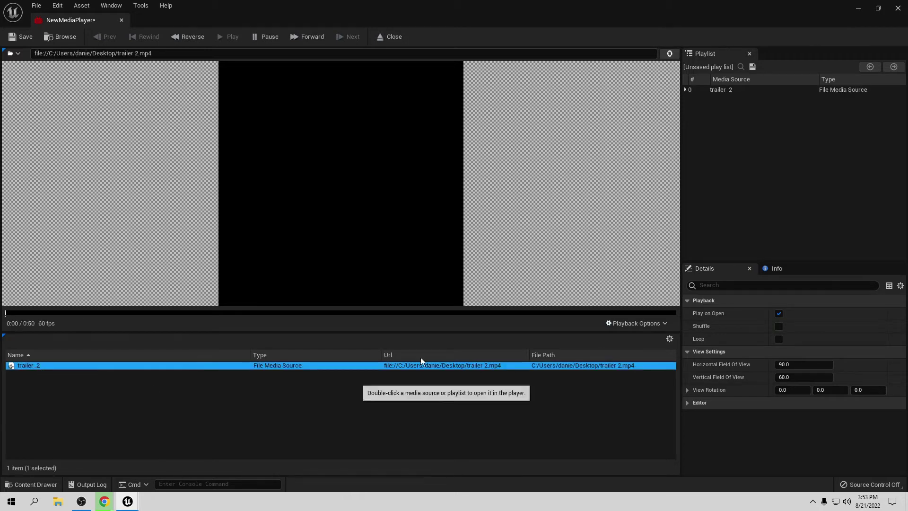
pyautogui.moveTo(387, 258)
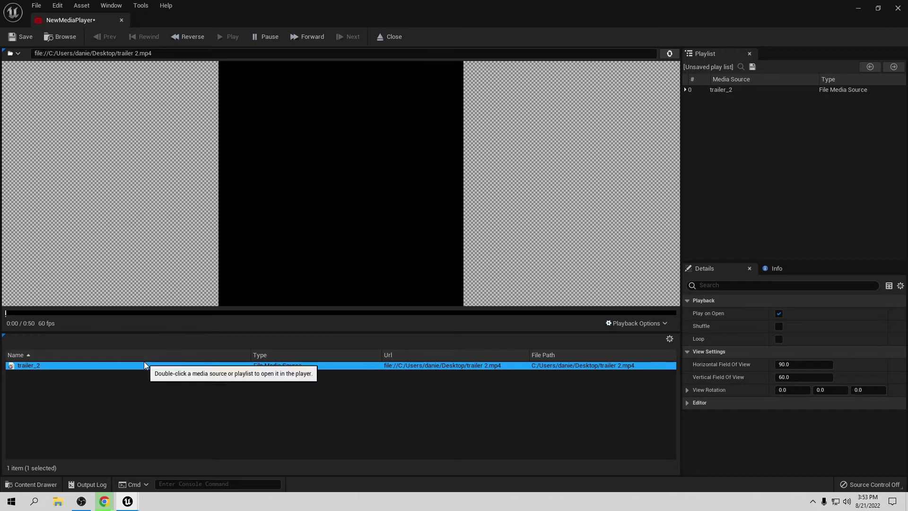
pyautogui.click(267, 42)
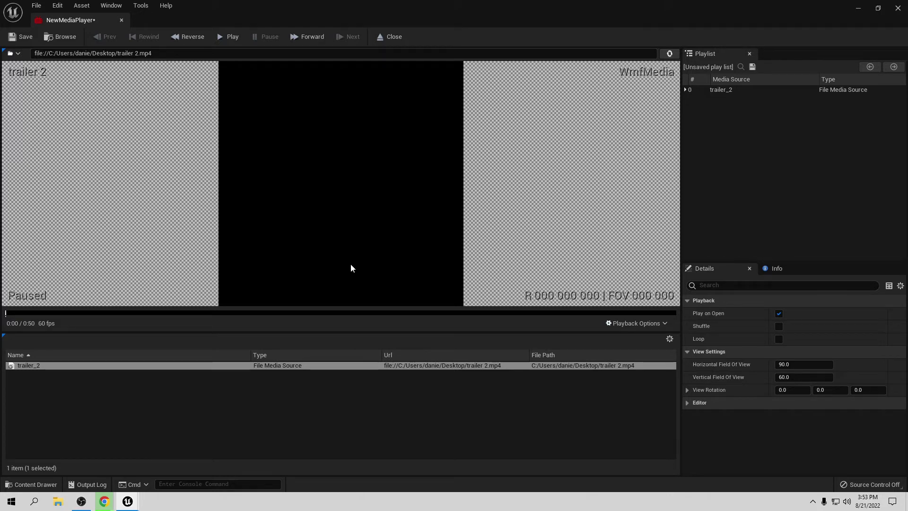
pyautogui.click(121, 20)
pyautogui.click(472, 435)
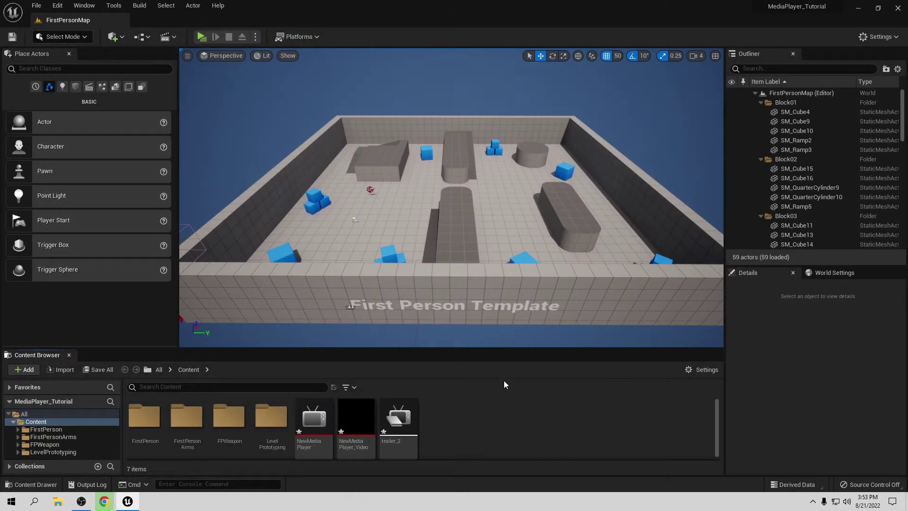
# Set the Windows Default RHI to DirectX 11 in Project Settings and restart the editor
pyautogui.click(57, 6)
pyautogui.click(97, 147)
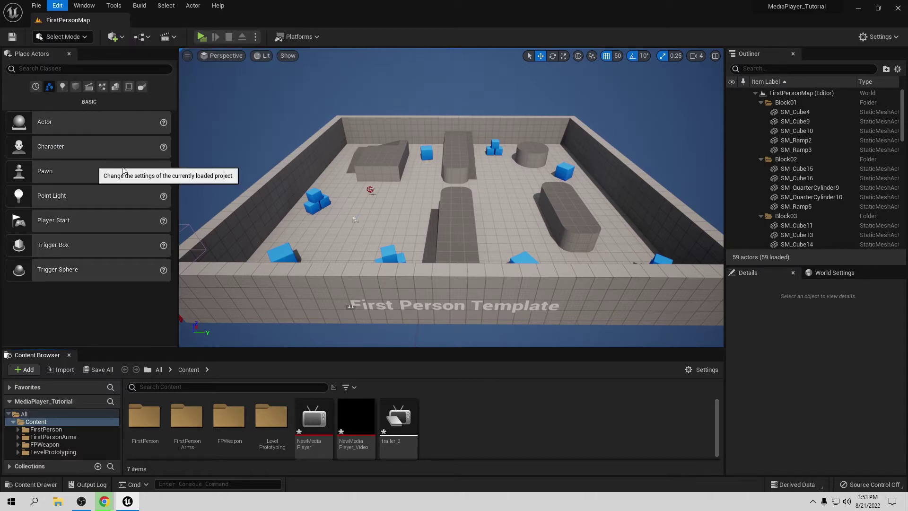
pyautogui.scroll(-2, 96, 262)
pyautogui.scroll(-20, 92, 255)
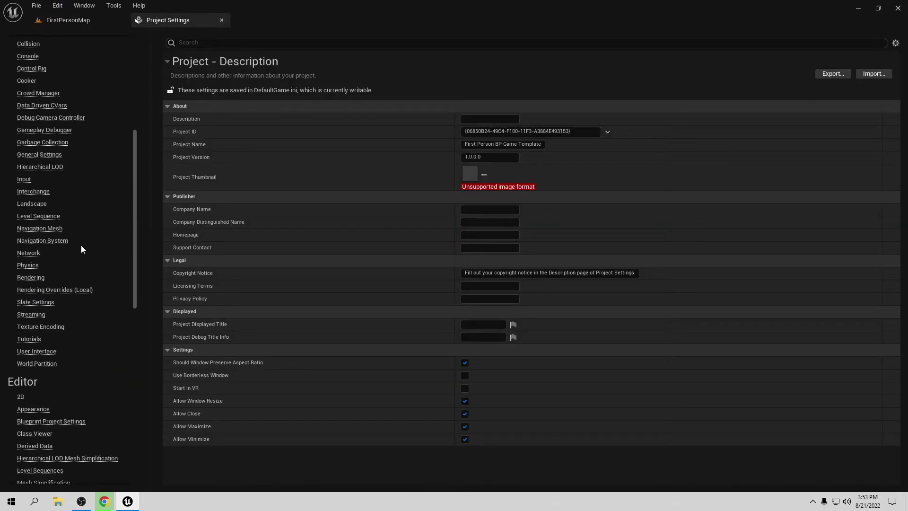
pyautogui.scroll(-3, 91, 244)
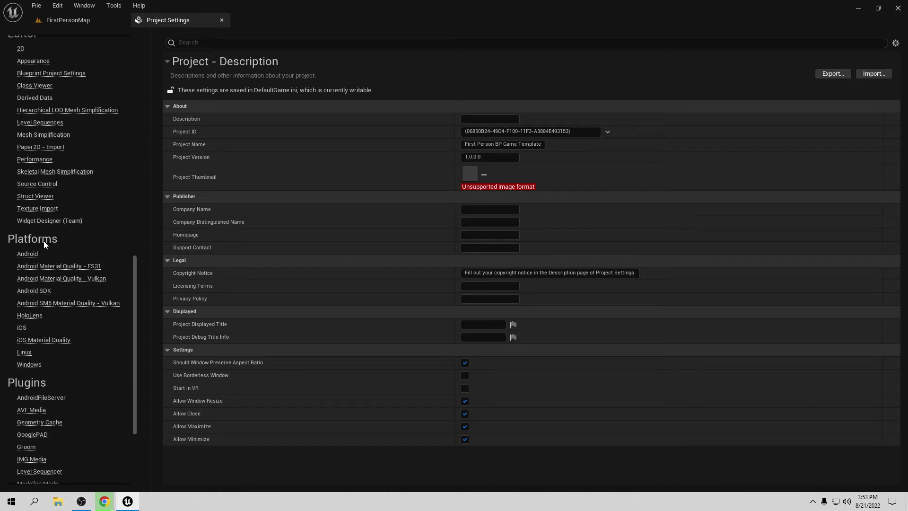
pyautogui.click(41, 369)
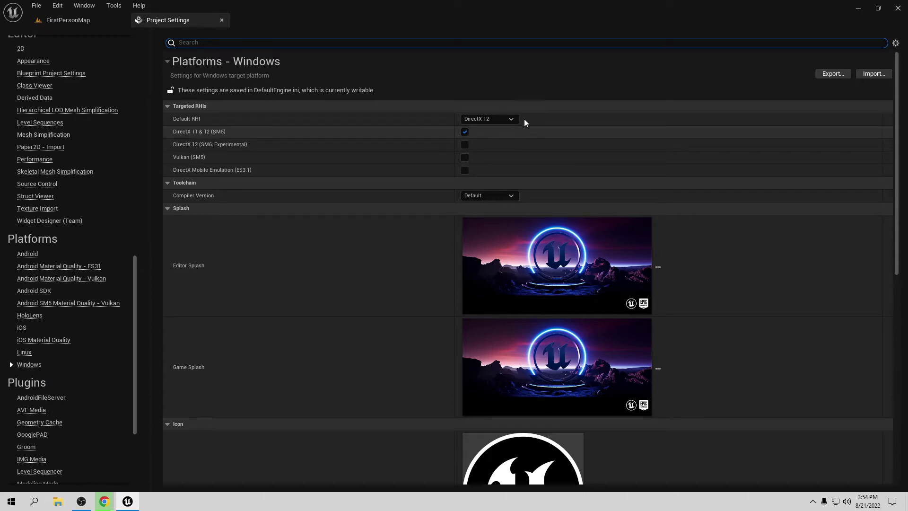
pyautogui.click(486, 120)
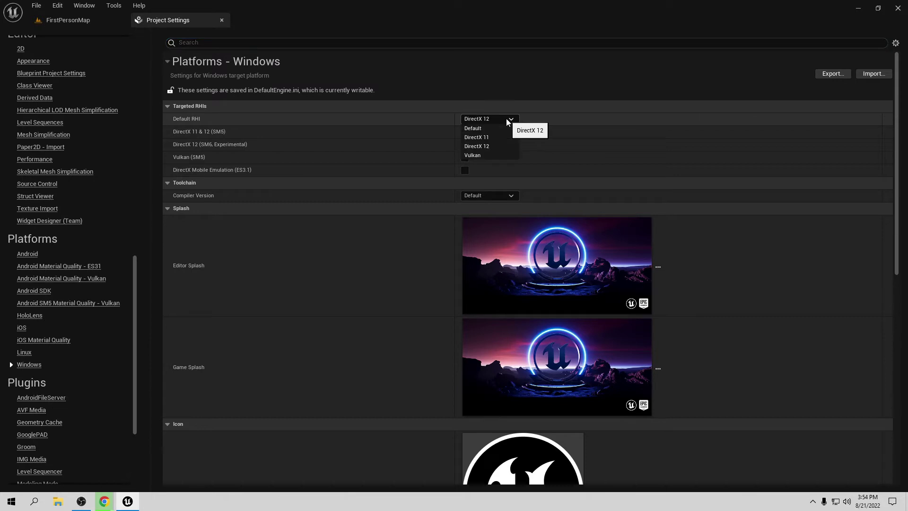
pyautogui.click(483, 139)
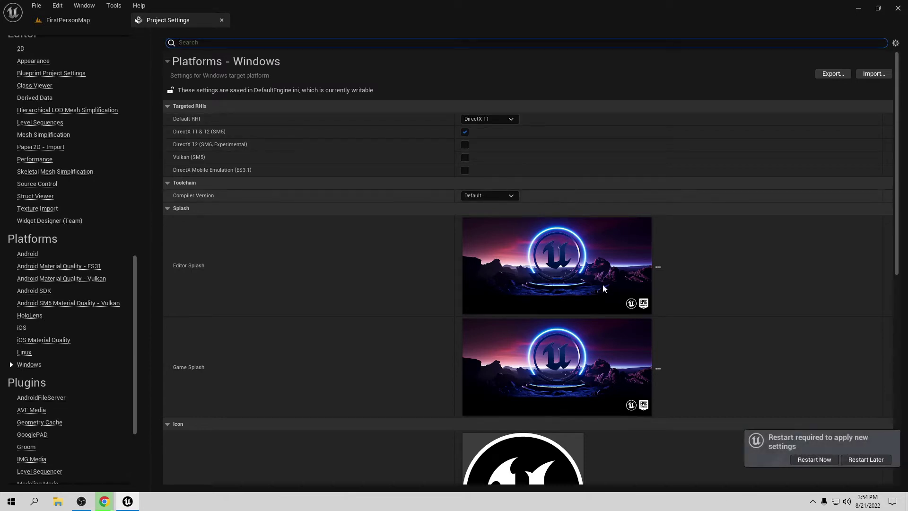
pyautogui.click(814, 459)
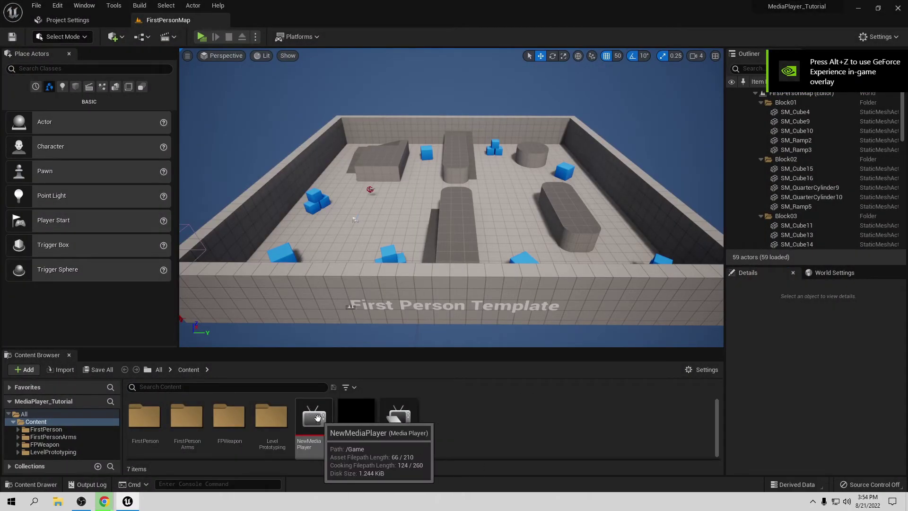
pyautogui.doubleClick(318, 418)
pyautogui.click(50, 367)
pyautogui.doubleClick(40, 364)
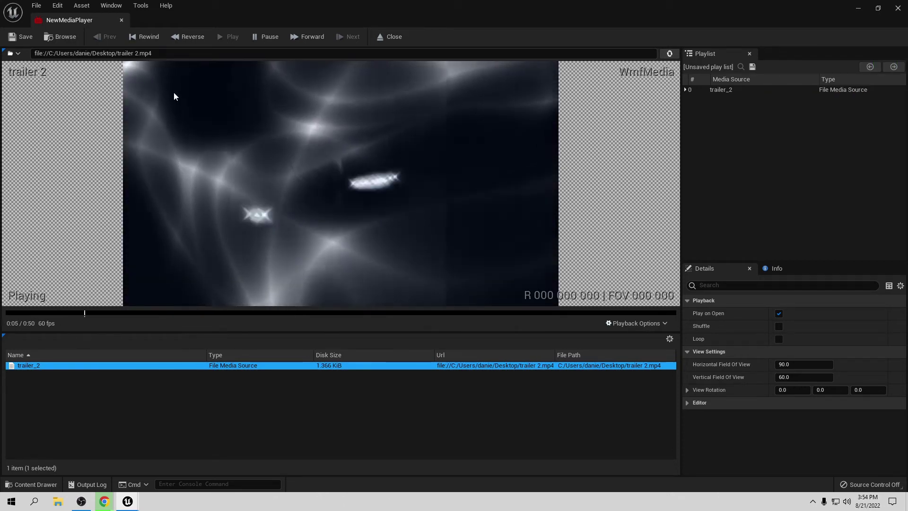
pyautogui.click(256, 37)
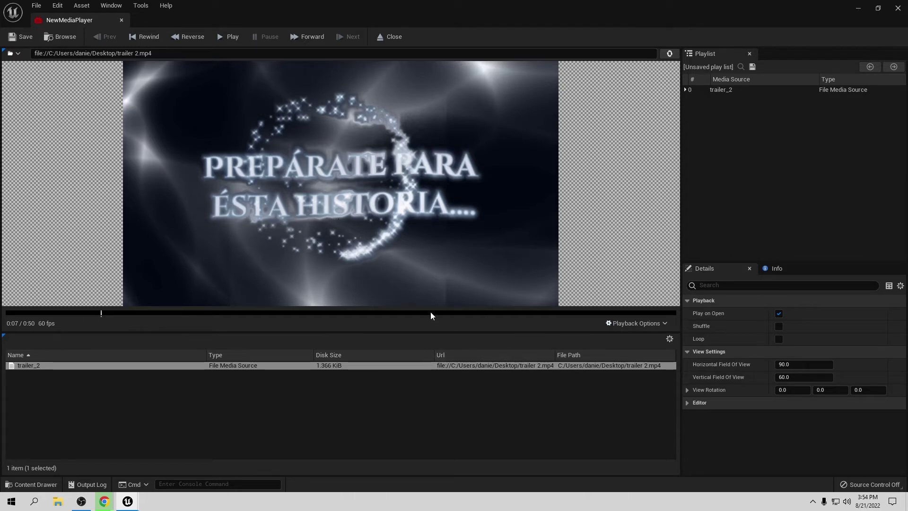
pyautogui.click(121, 20)
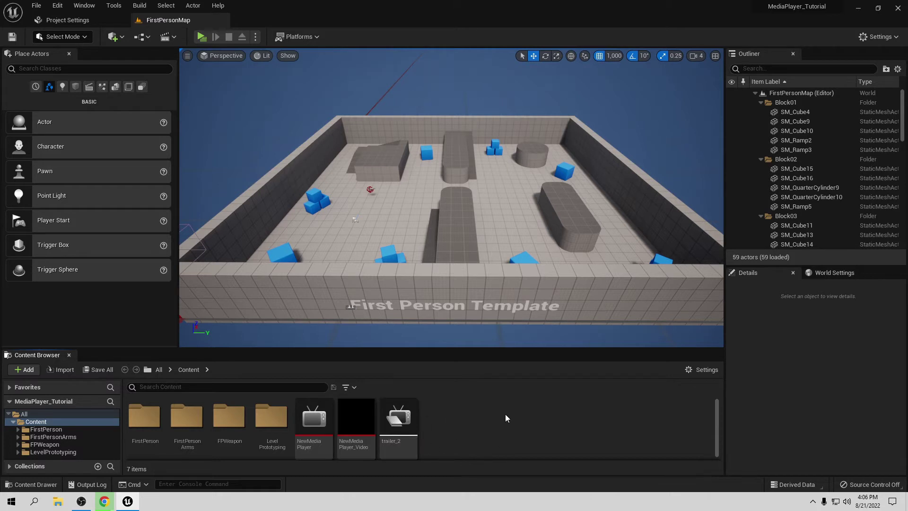
# Delete the NewMediaPlayer, trailer_2 and NewMediaPlayer_Video assets from Content
pyautogui.click(314, 419)
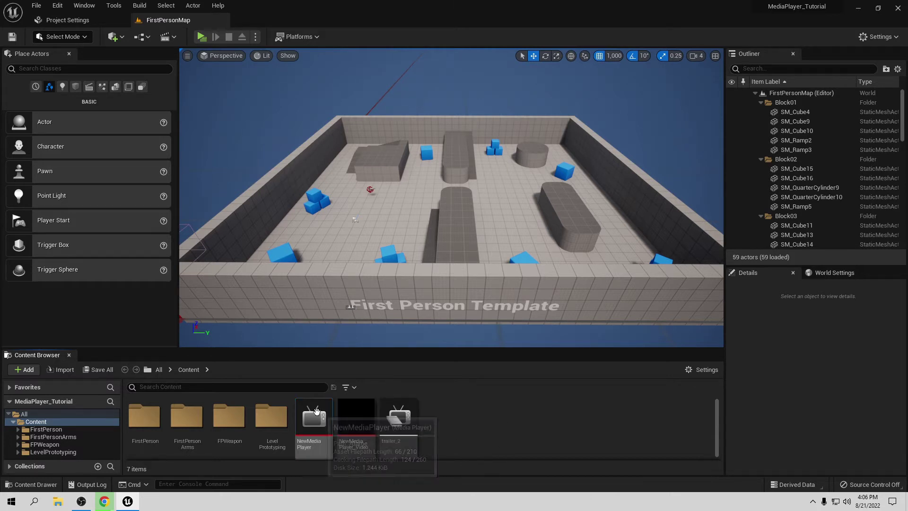
pyautogui.keyDown('shift'); pyautogui.click(402, 419); pyautogui.keyUp('shift')
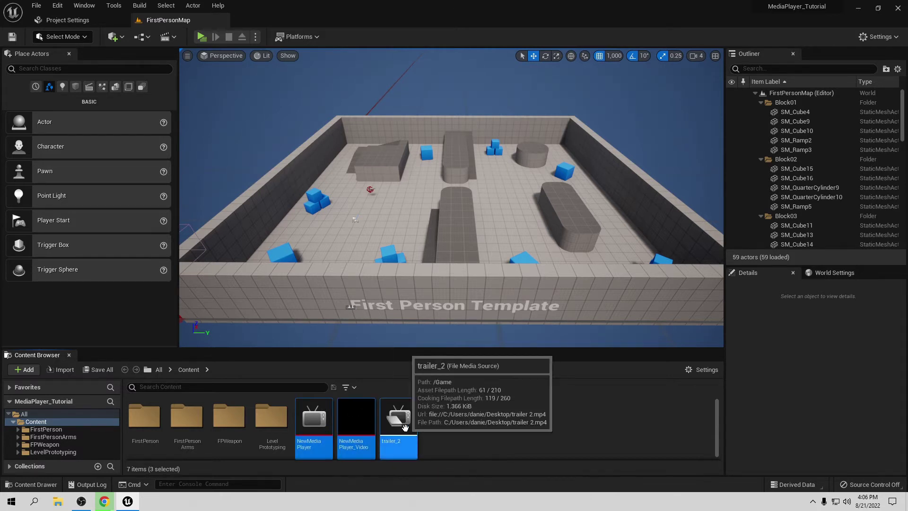
pyautogui.rightClick(406, 424)
pyautogui.click(447, 293)
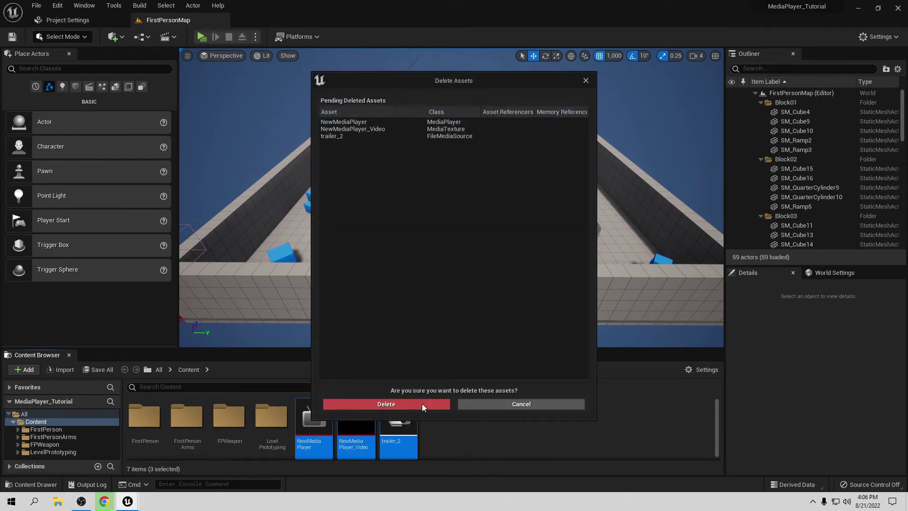
pyautogui.click(422, 403)
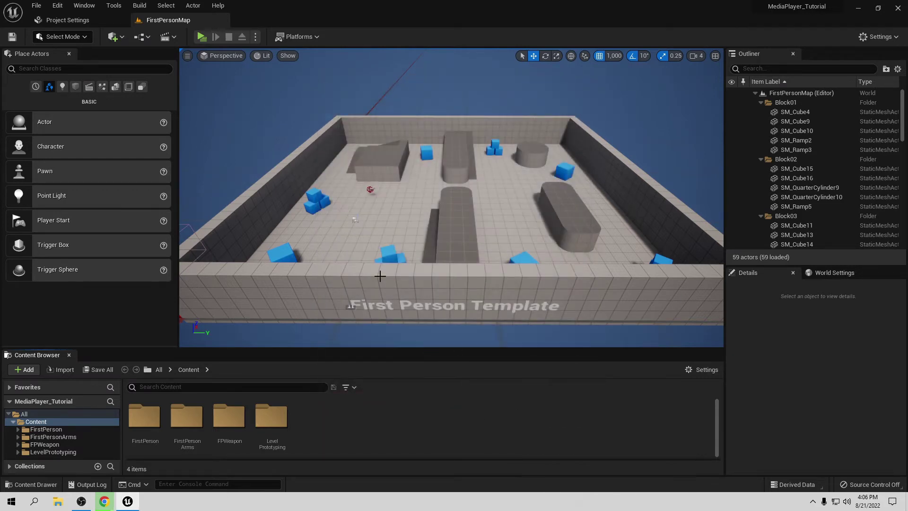
# Switch the Windows Default RHI back to DirectX 12 and restart the editor
pyautogui.click(68, 19)
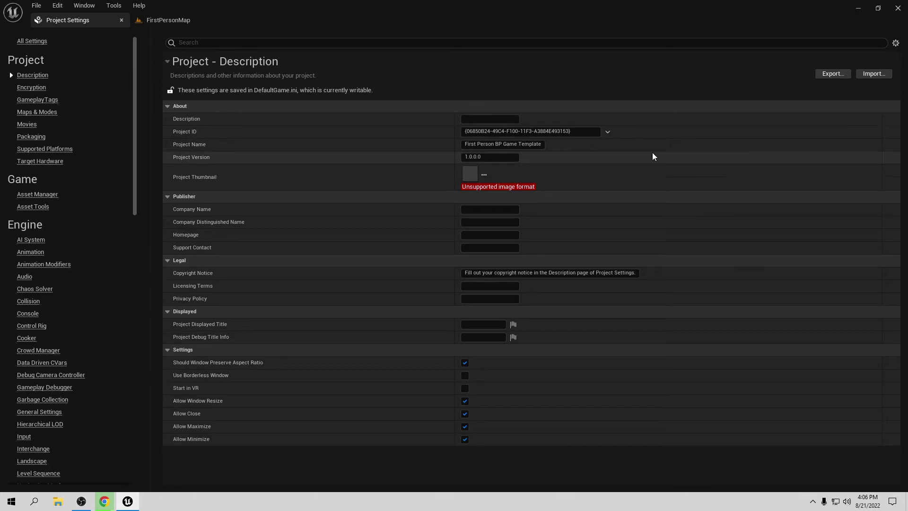
pyautogui.scroll(-8, 65, 442)
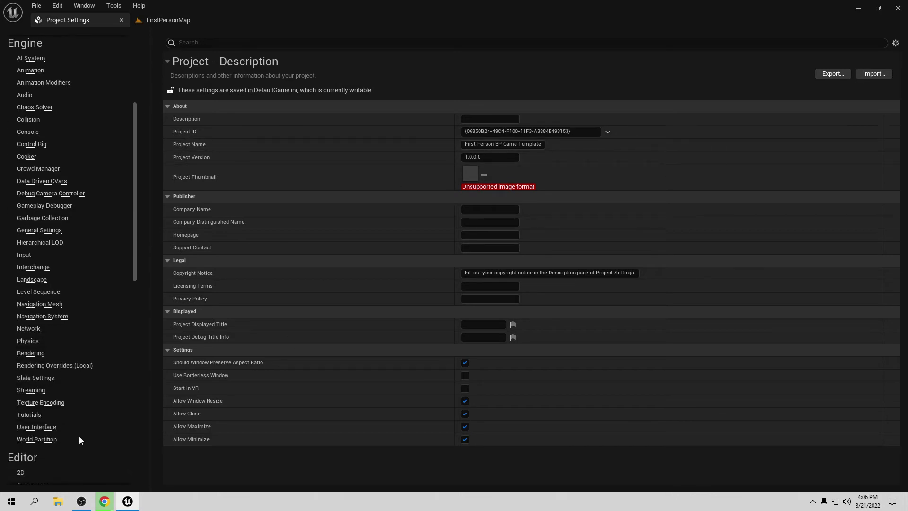
pyautogui.scroll(-8, 78, 440)
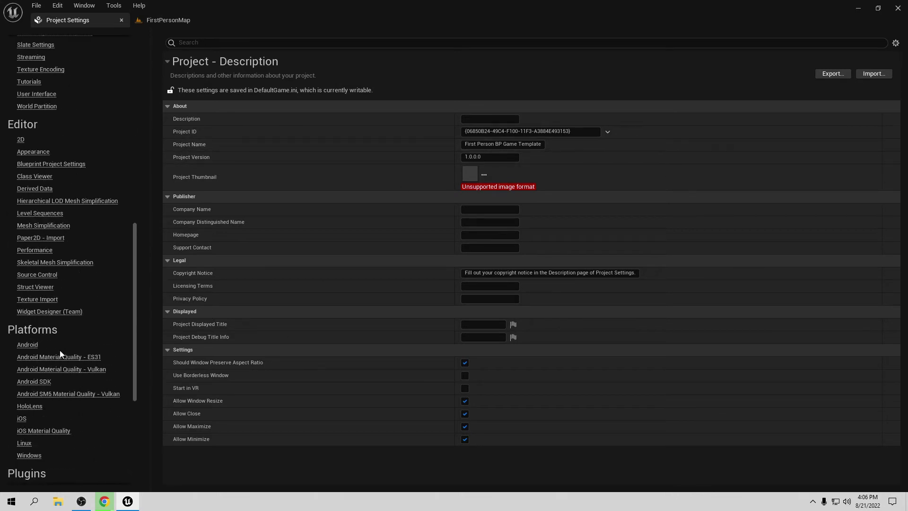
pyautogui.click(28, 454)
pyautogui.click(490, 118)
pyautogui.click(482, 145)
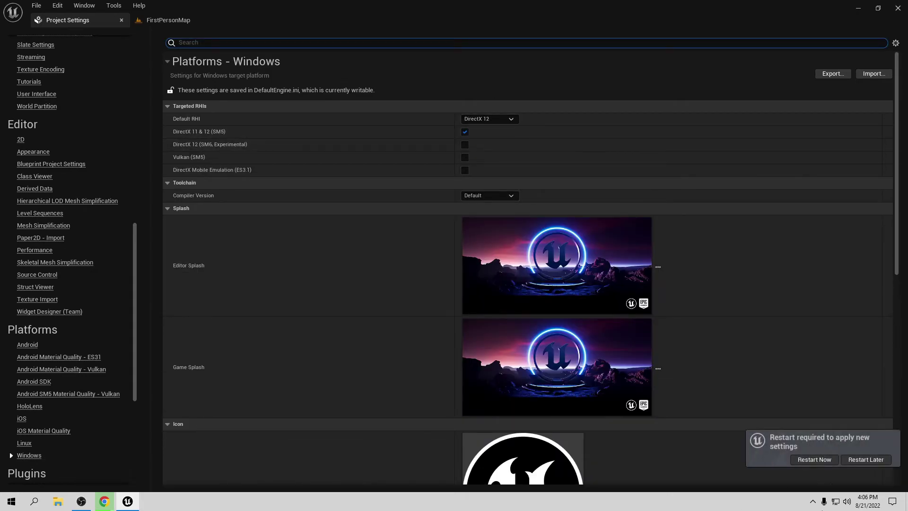
pyautogui.click(814, 460)
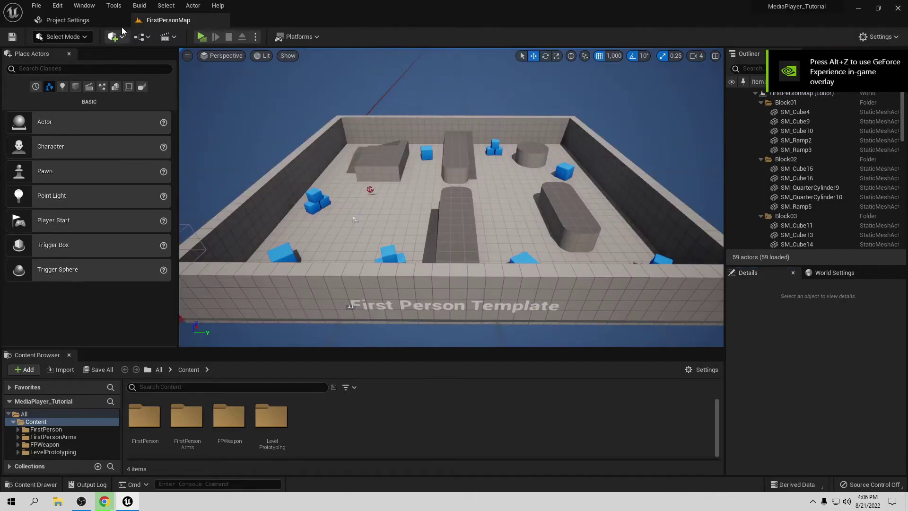
# Search plugins for 'apple', enable Apple ProRes Media, restart, and close the Plugins window
pyautogui.click(57, 6)
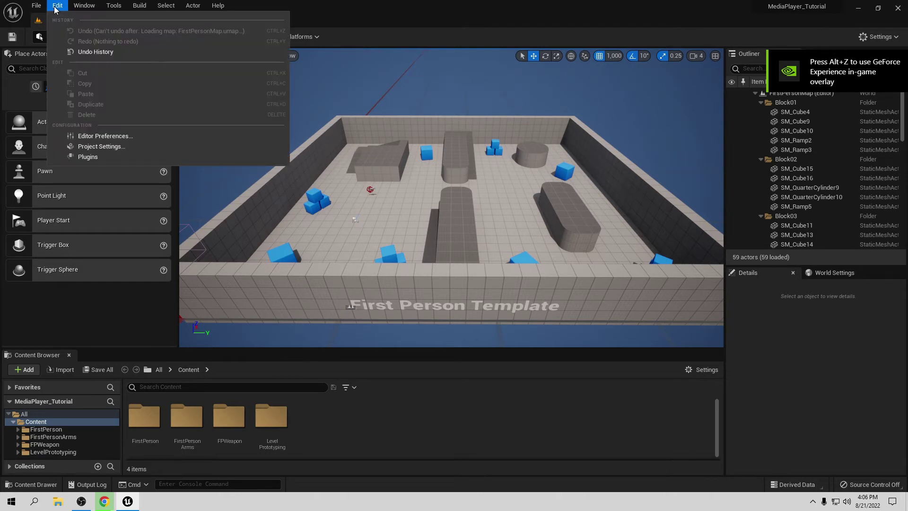
pyautogui.click(88, 158)
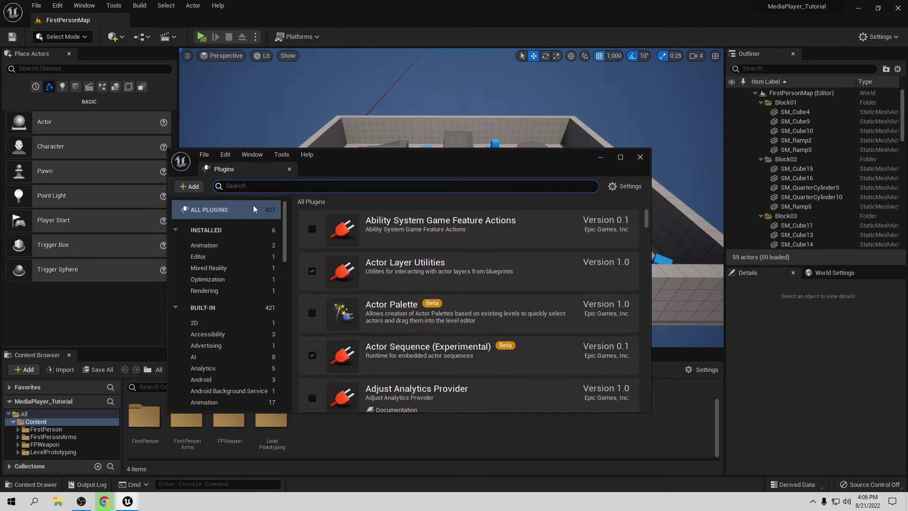
pyautogui.write('apple')
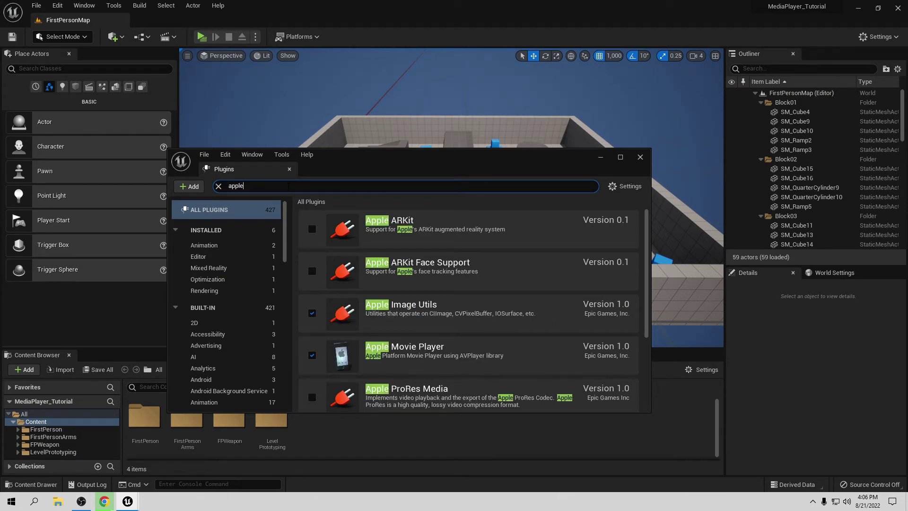
pyautogui.scroll(-3, 467, 280)
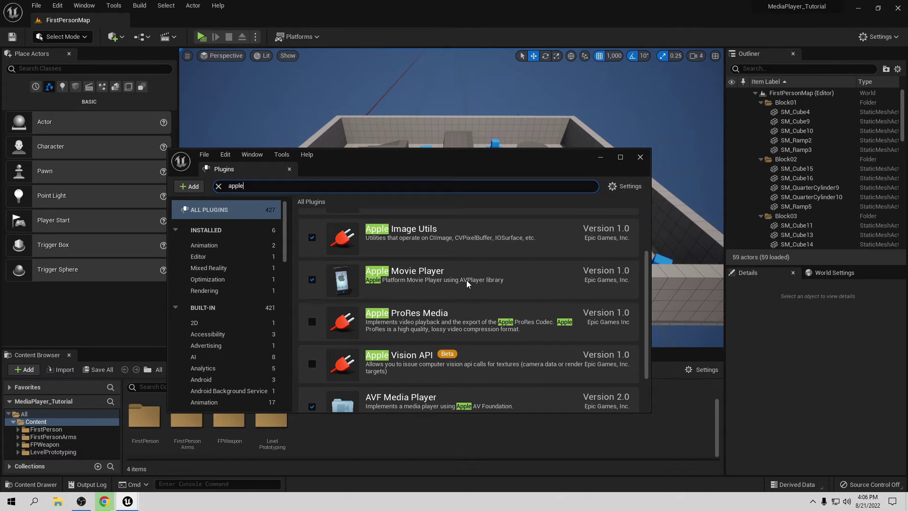
pyautogui.scroll(-1, 478, 284)
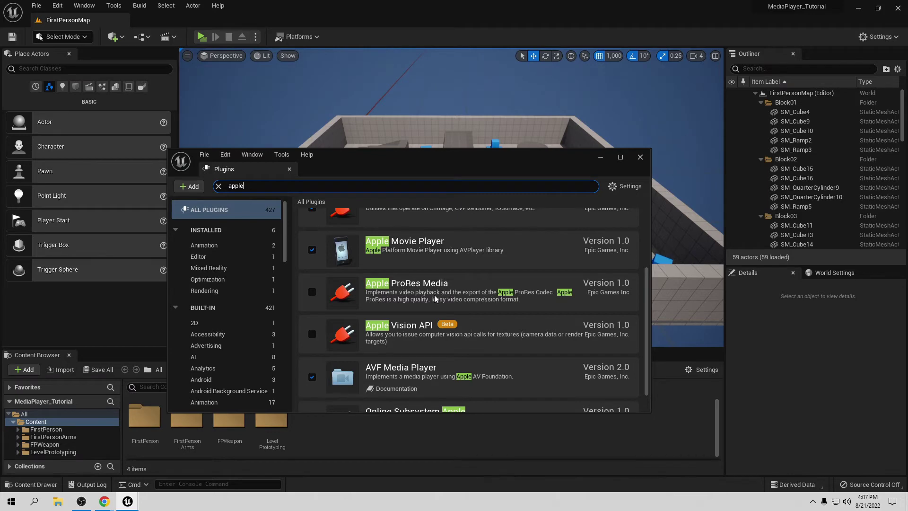
pyautogui.click(312, 292)
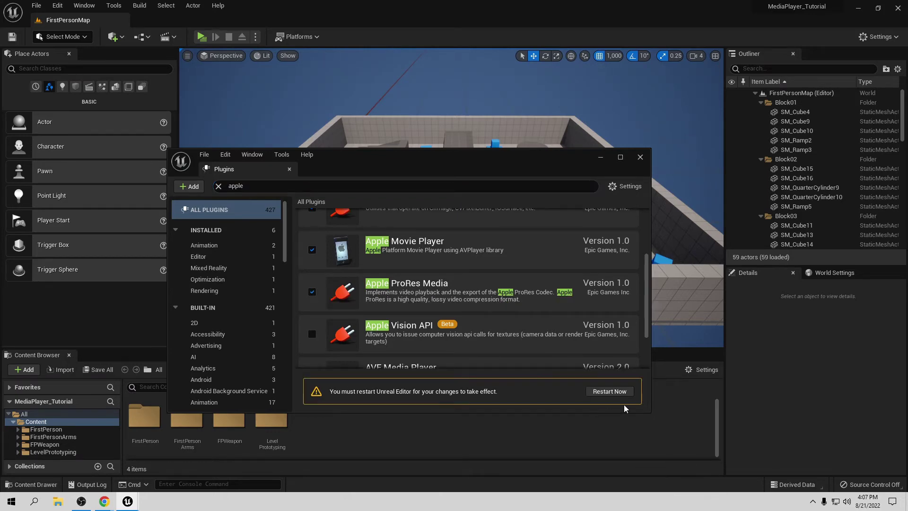
pyautogui.click(610, 393)
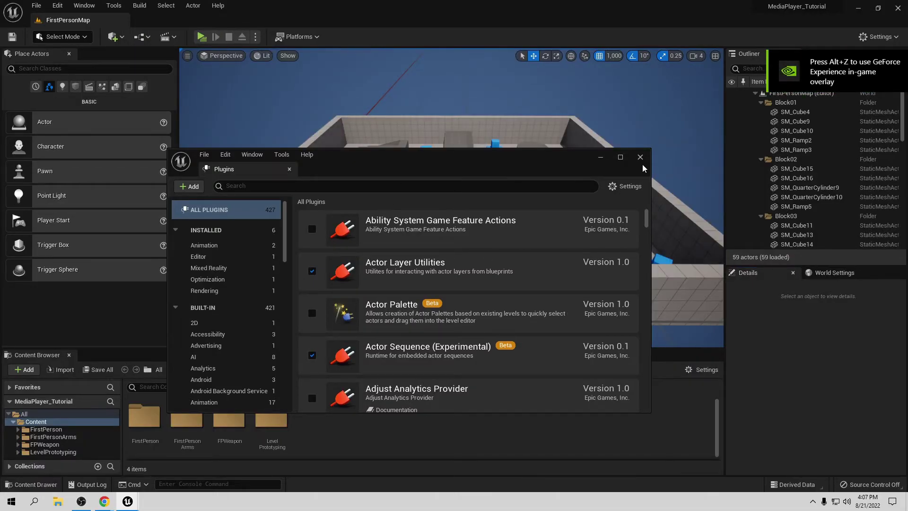
pyautogui.click(640, 157)
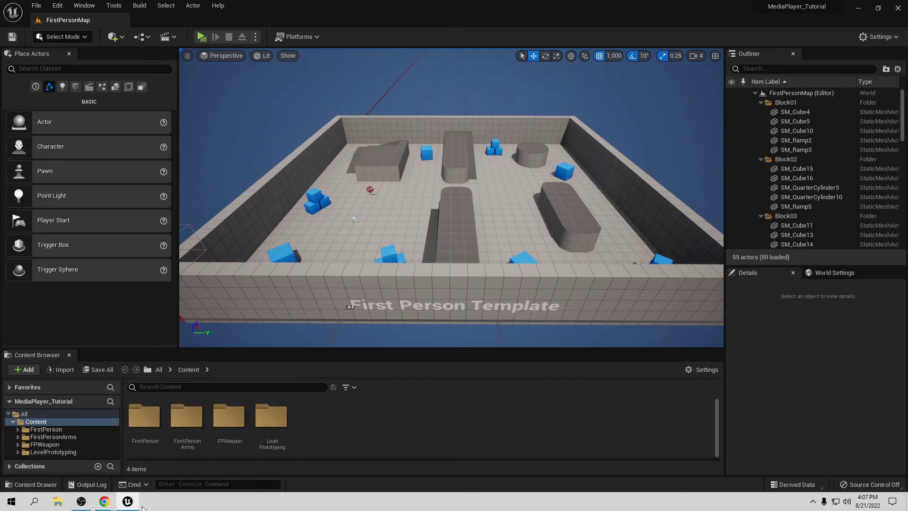
# Confirm trailer 2 is an MP4 in its properties, then bring up the Shutter Encoder web page
pyautogui.press('super+d')
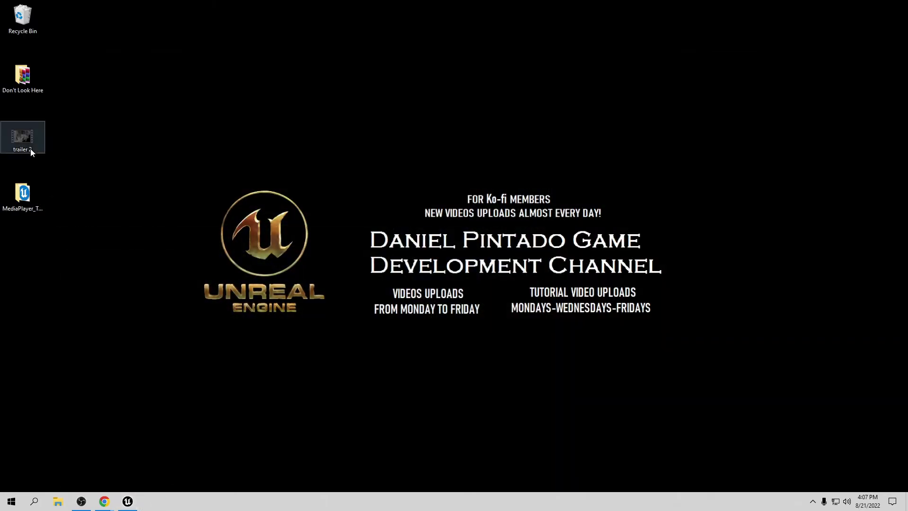
pyautogui.rightClick(31, 151)
pyautogui.click(116, 360)
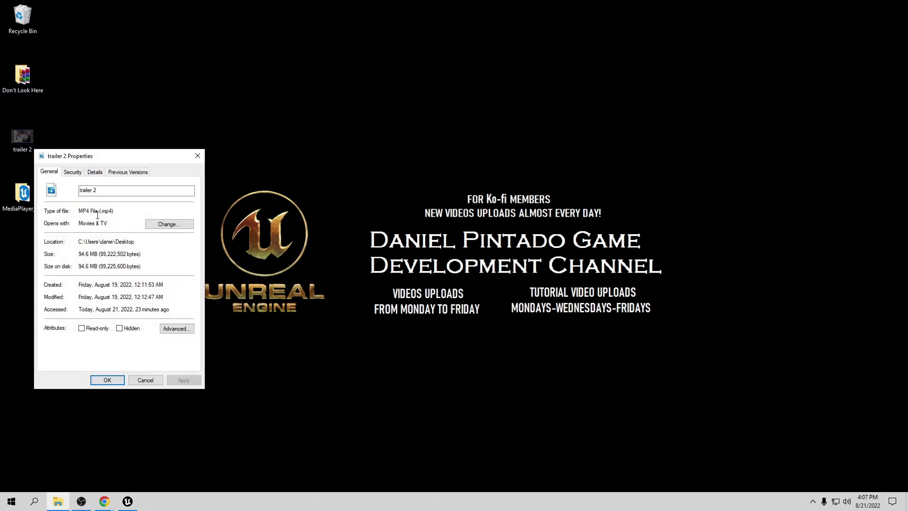
pyautogui.click(197, 157)
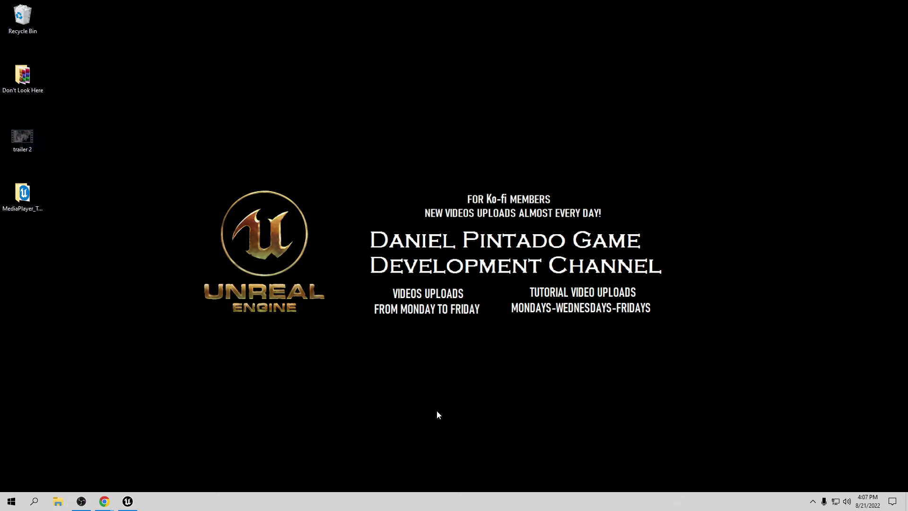
pyautogui.moveTo(104, 501)
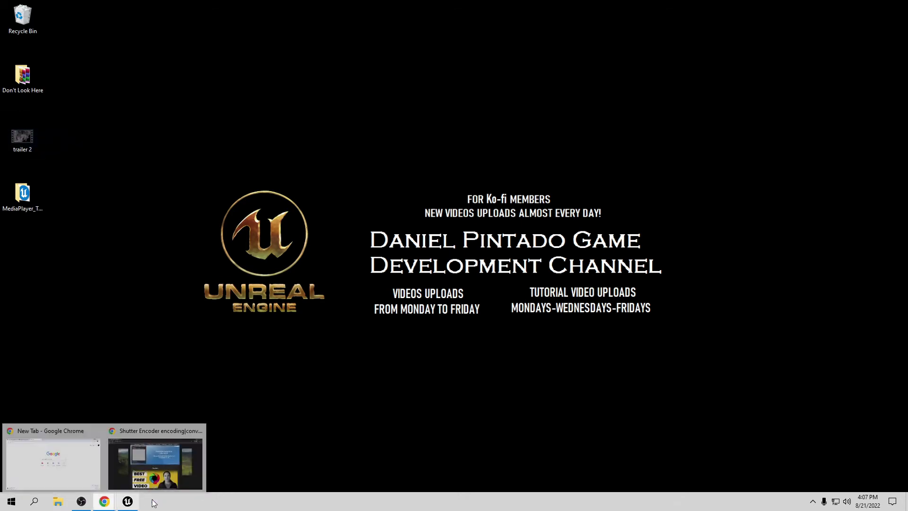
pyautogui.click(159, 445)
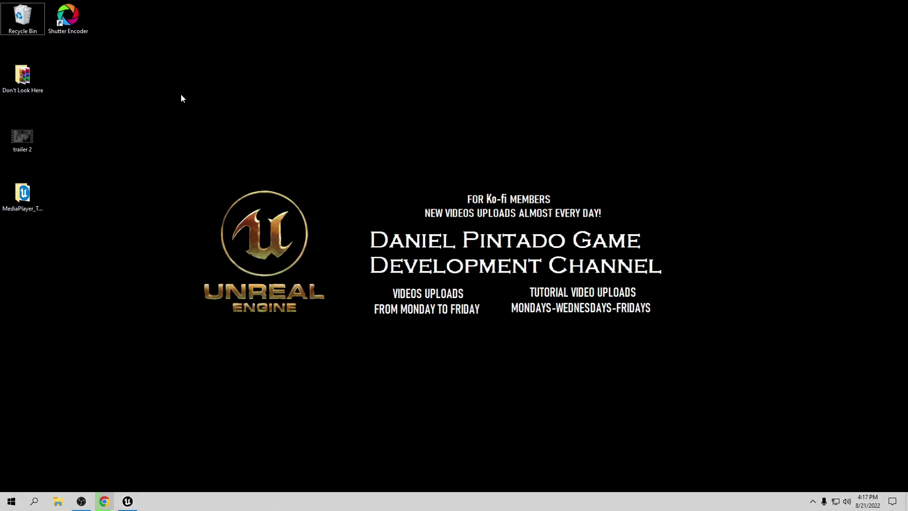
# Launch Shutter Encoder and load the trailer 2 video for conversion
pyautogui.click(76, 27)
pyautogui.doubleClick(75, 27)
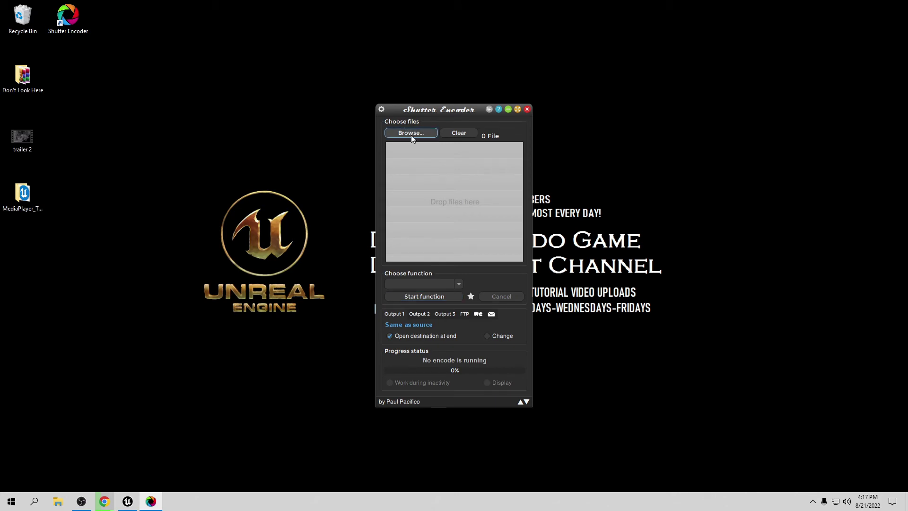
pyautogui.click(412, 134)
pyautogui.click(520, 316)
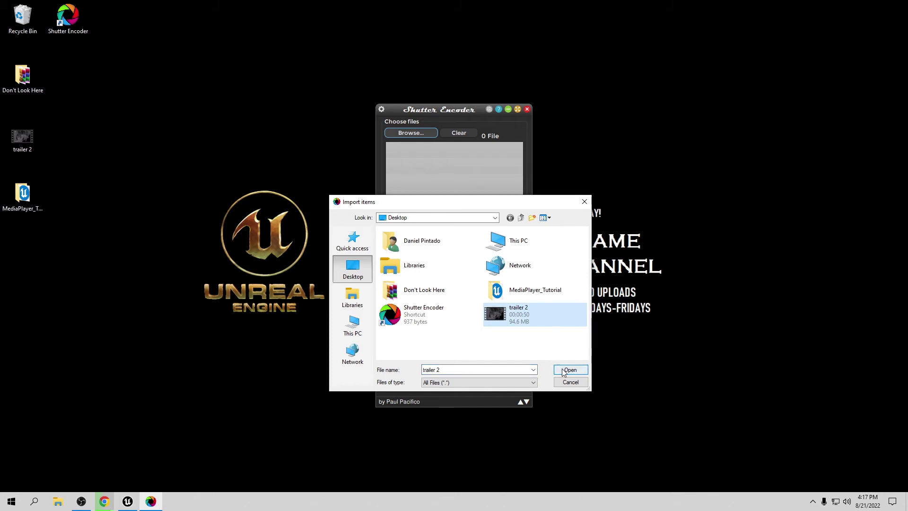
pyautogui.click(564, 369)
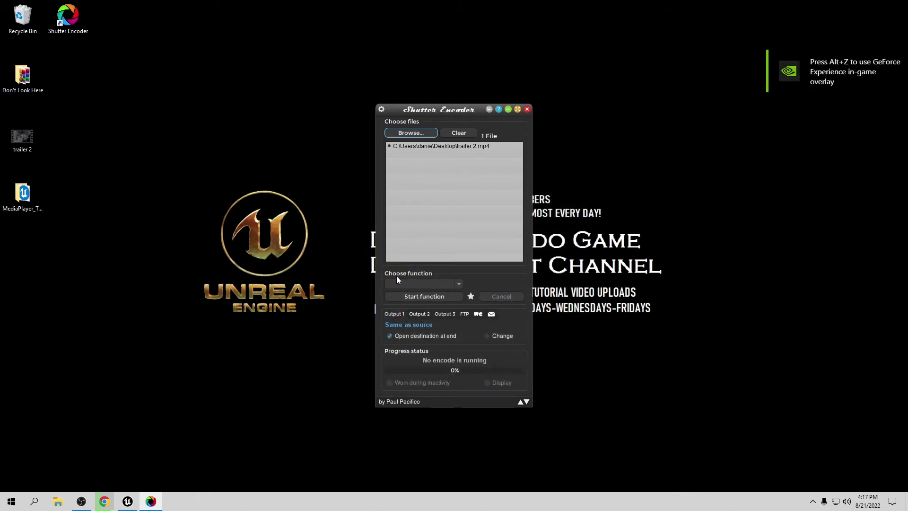
# Convert trailer 2 to Apple ProRes at 1920x1080
pyautogui.click(459, 283)
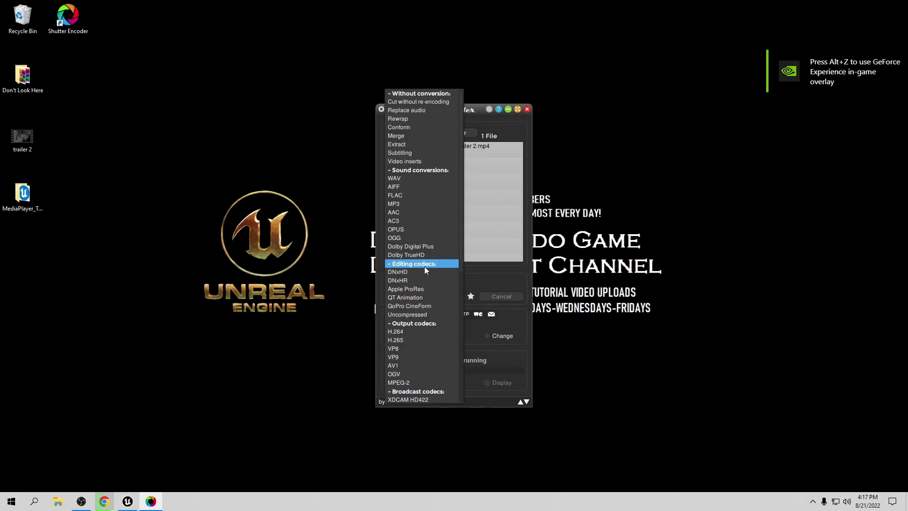
pyautogui.click(413, 290)
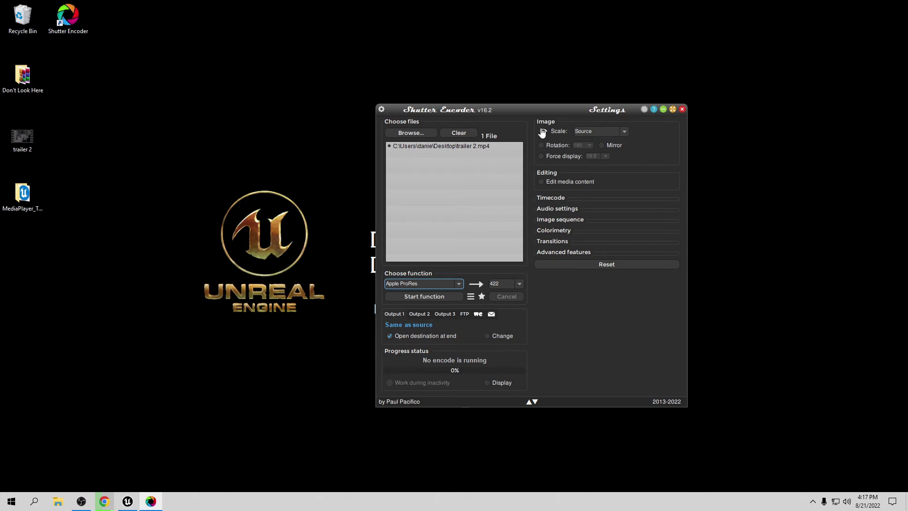
pyautogui.click(625, 132)
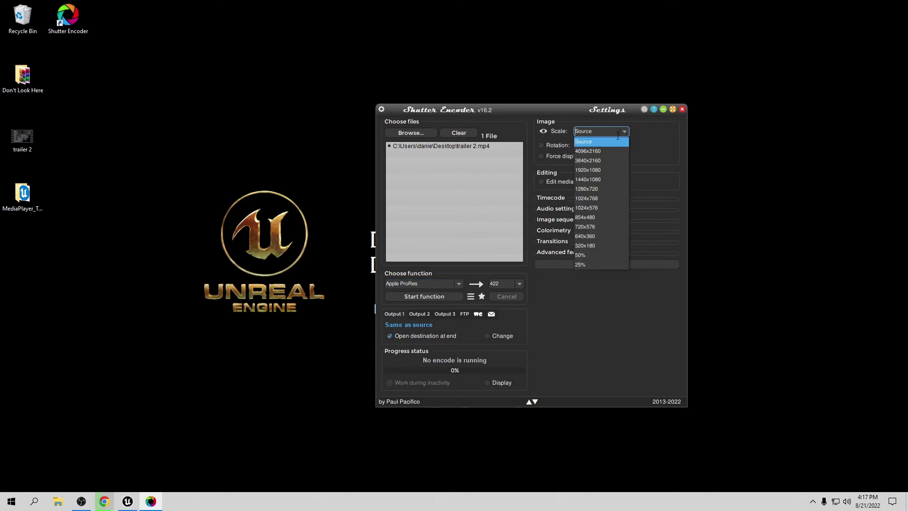
pyautogui.click(602, 170)
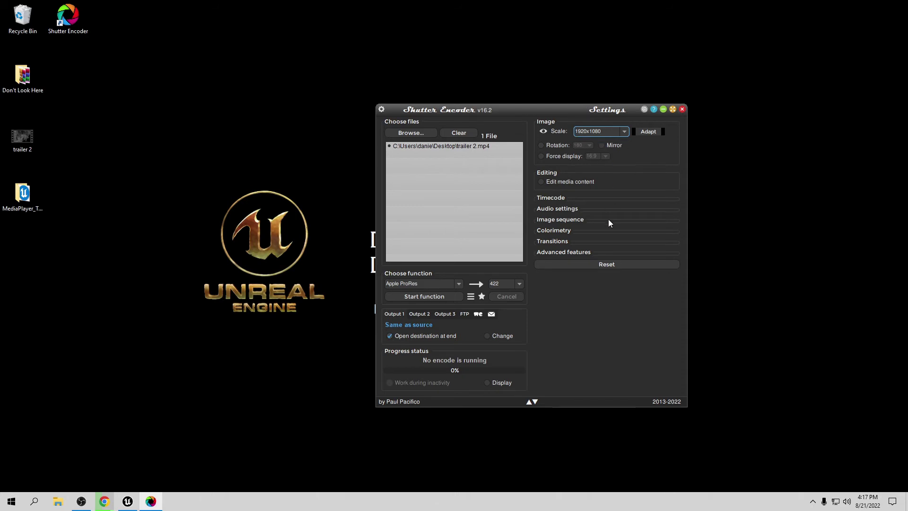
pyautogui.click(421, 299)
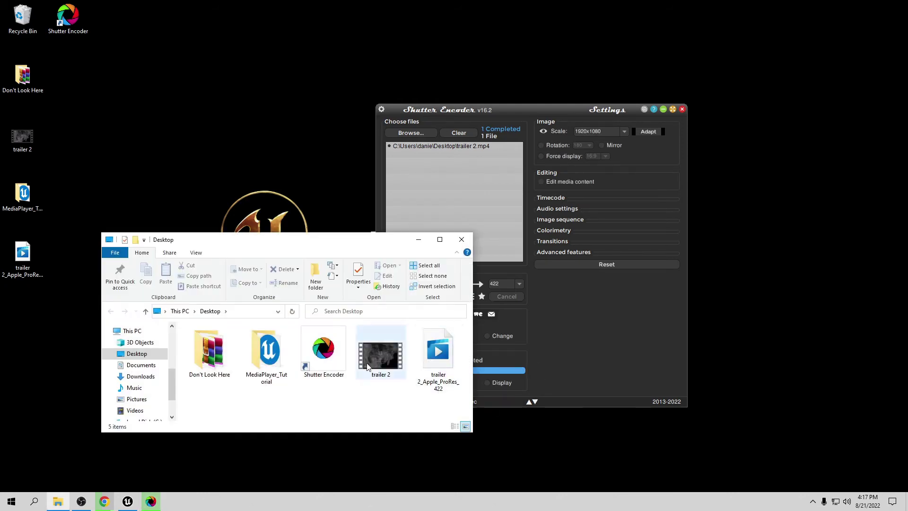
# Close Explorer and Shutter Encoder, try the ProRes trailer in Movies & TV, dismiss the codec error
pyautogui.click(462, 239)
pyautogui.click(682, 110)
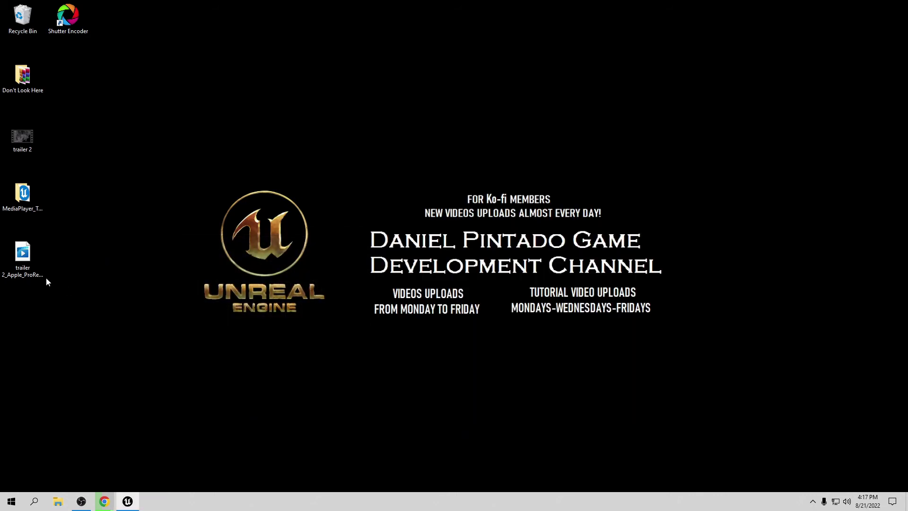
pyautogui.doubleClick(26, 261)
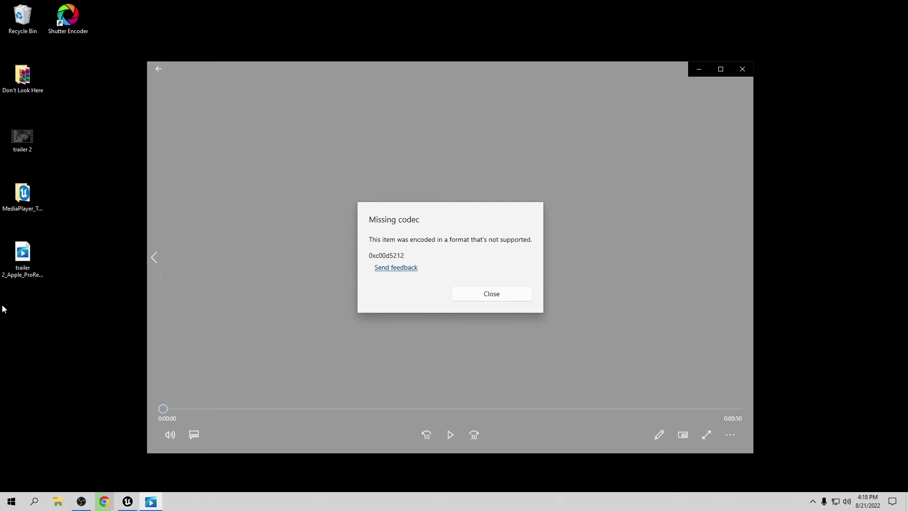
pyautogui.click(513, 294)
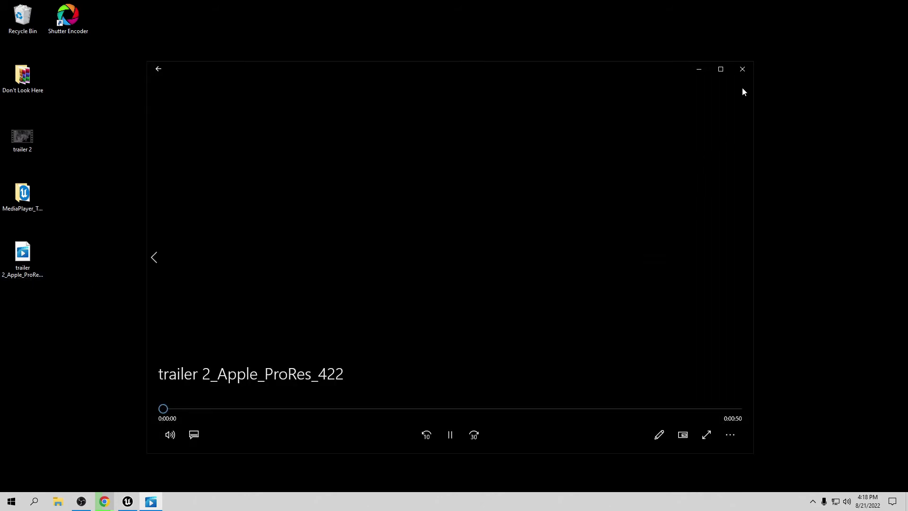
pyautogui.click(742, 70)
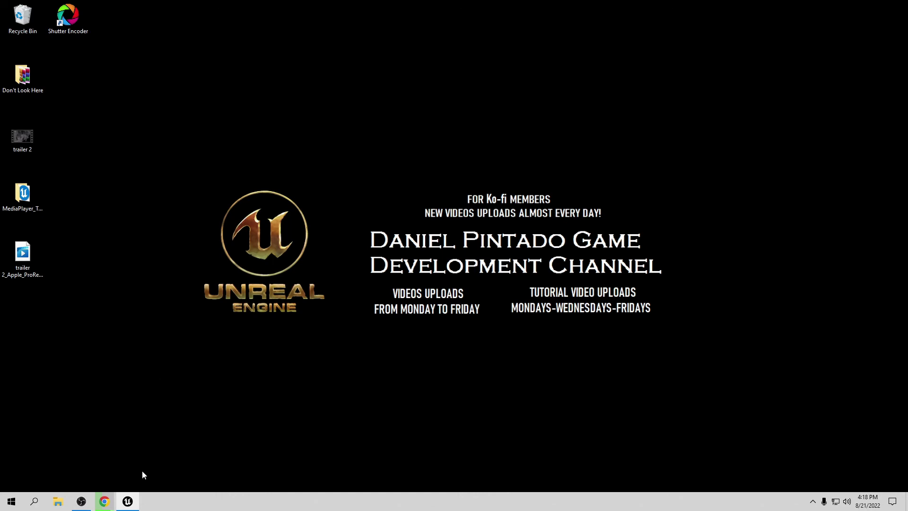
# Show Unreal's Project Settings on Platforms > Windows, where Default RHI is DirectX 12
pyautogui.click(138, 502)
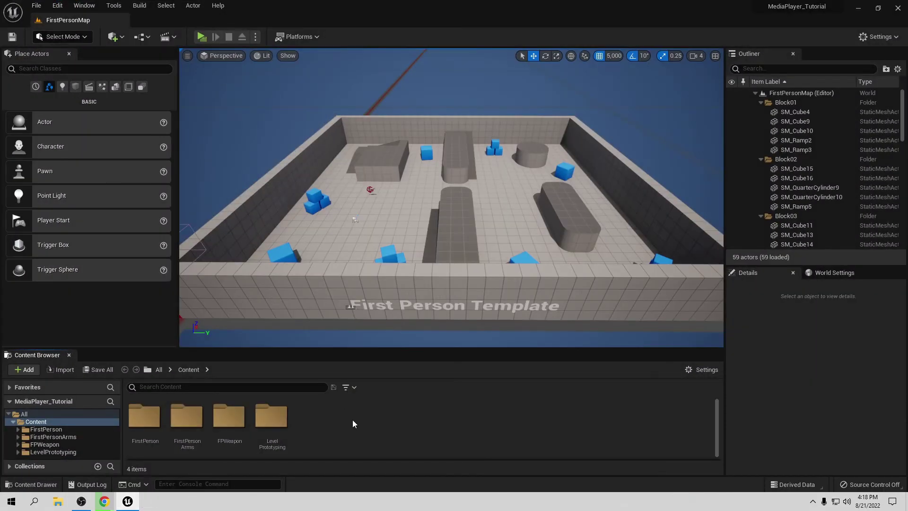
pyautogui.click(58, 5)
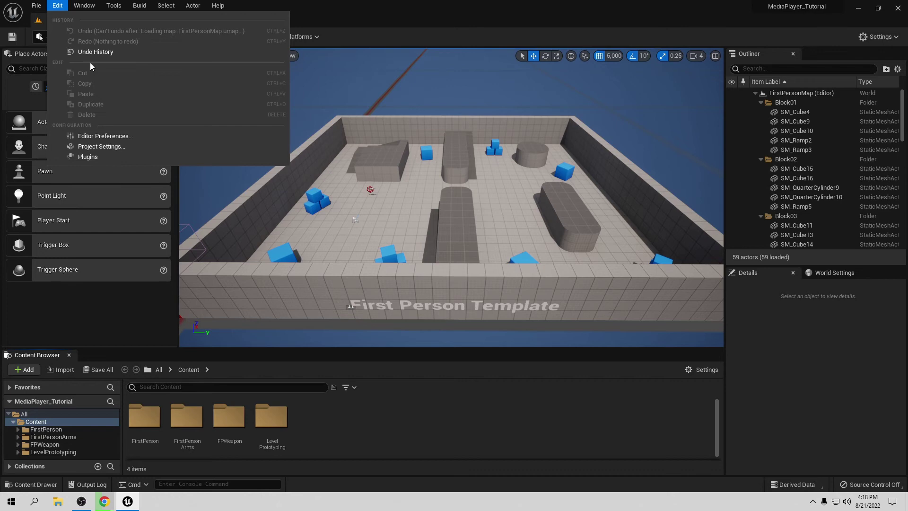
pyautogui.click(93, 148)
pyautogui.scroll(-8, 73, 305)
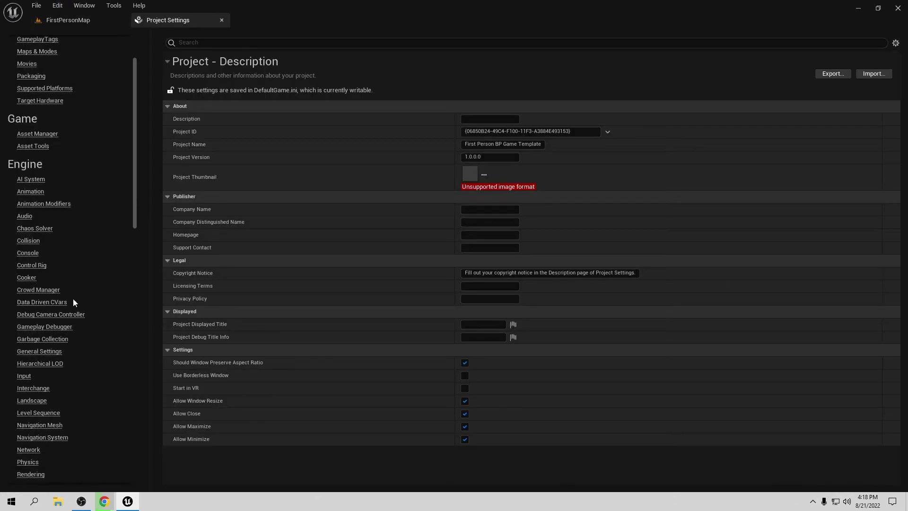
pyautogui.scroll(-5, 73, 319)
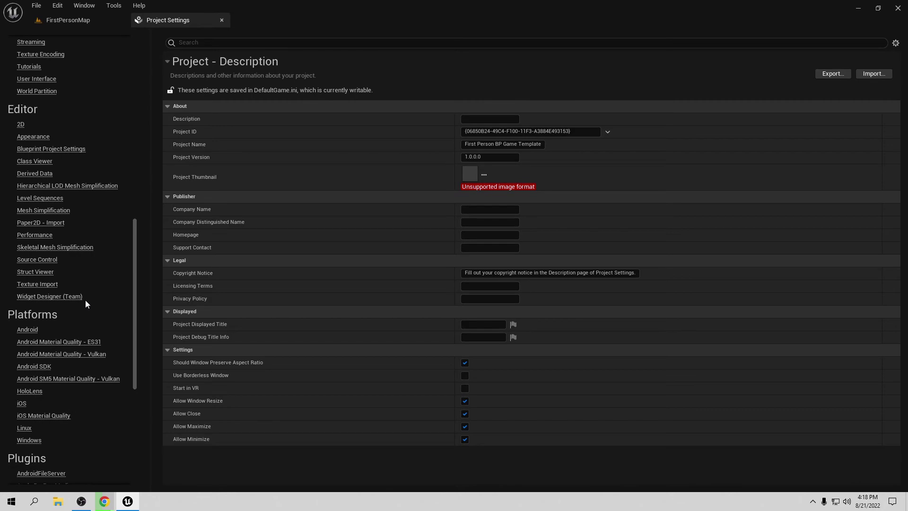
pyautogui.click(44, 365)
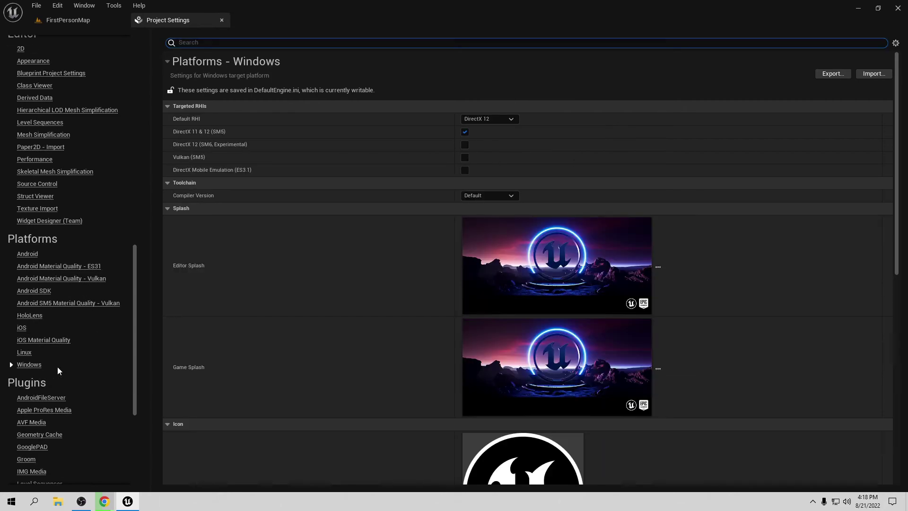
# Import the trailer 2_Apple_ProRes_422 file into the Content folder
pyautogui.click(221, 19)
pyautogui.rightClick(336, 416)
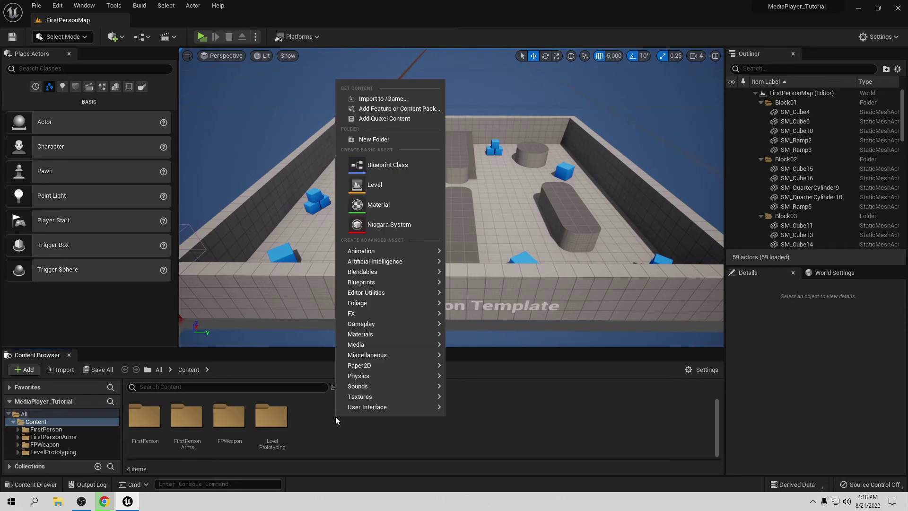
pyautogui.click(384, 100)
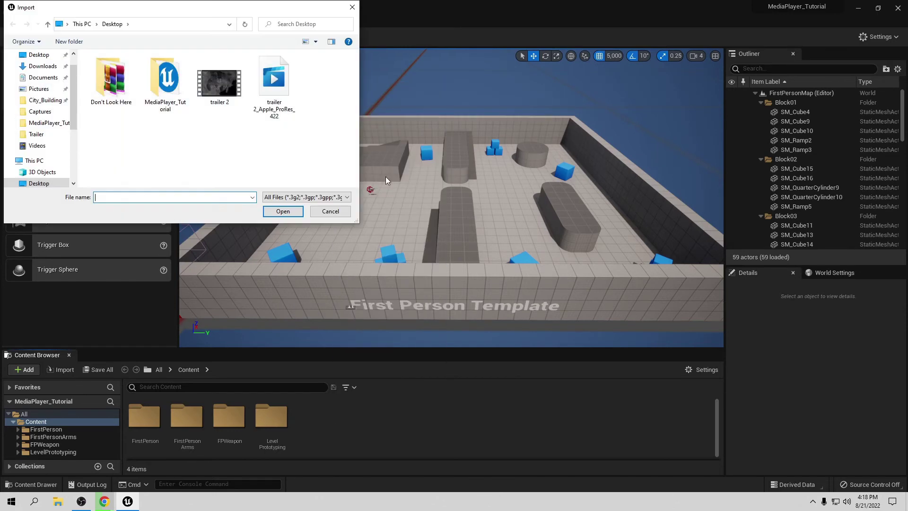
pyautogui.click(281, 90)
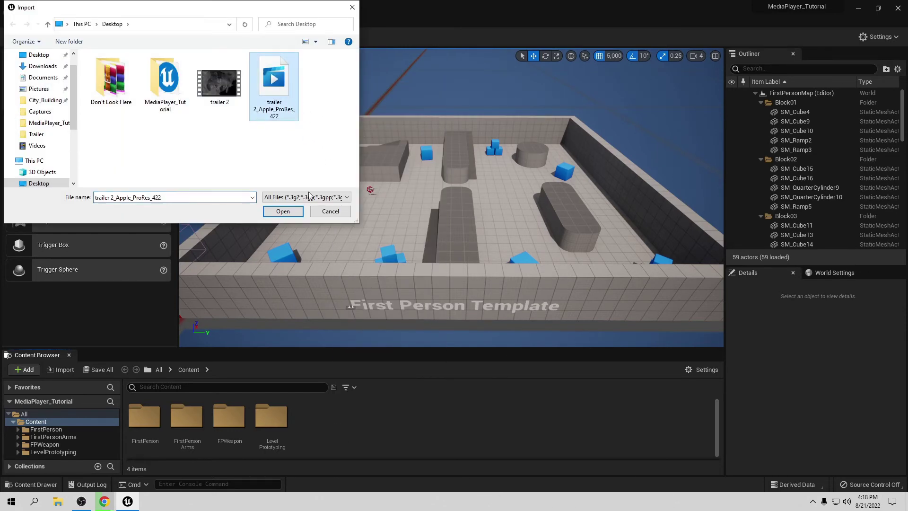
pyautogui.click(283, 211)
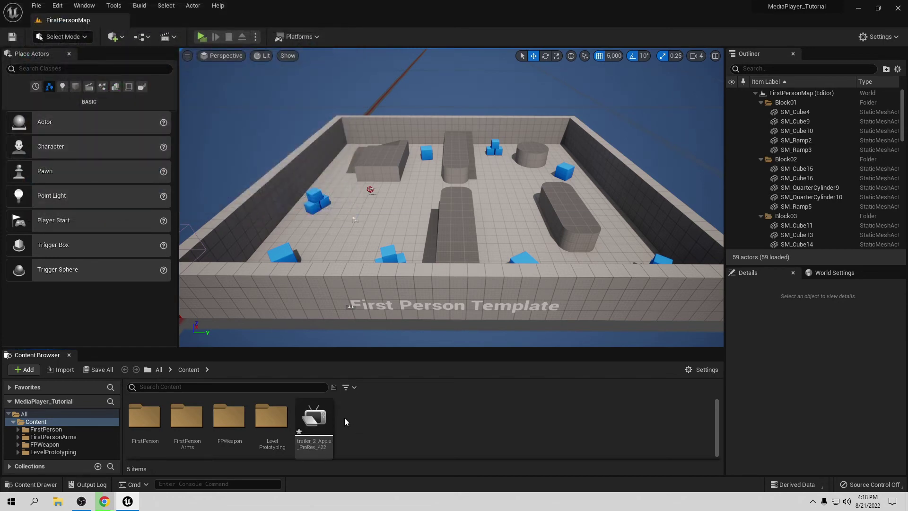
# Create NewMediaPlayer with a NewMediaPlayer_Video texture and load the trailer into it
pyautogui.rightClick(364, 429)
pyautogui.moveTo(424, 357)
pyautogui.click(525, 399)
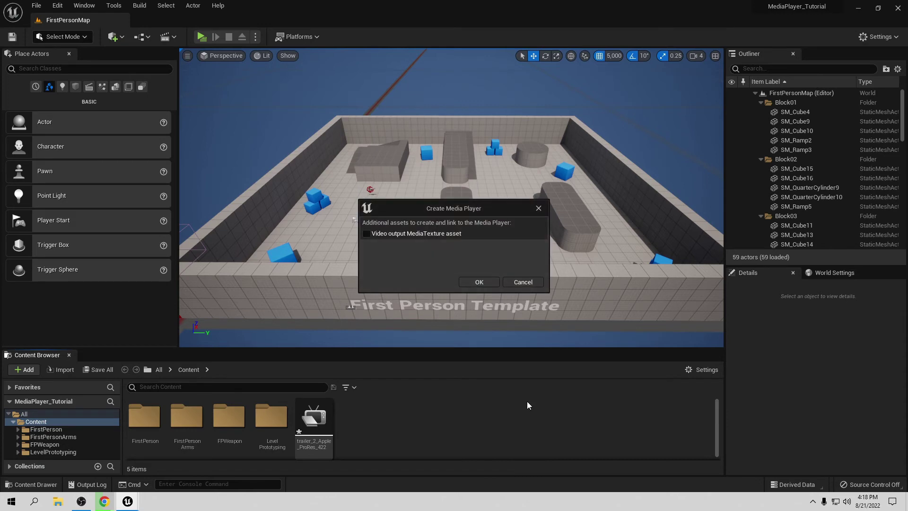
pyautogui.click(480, 282)
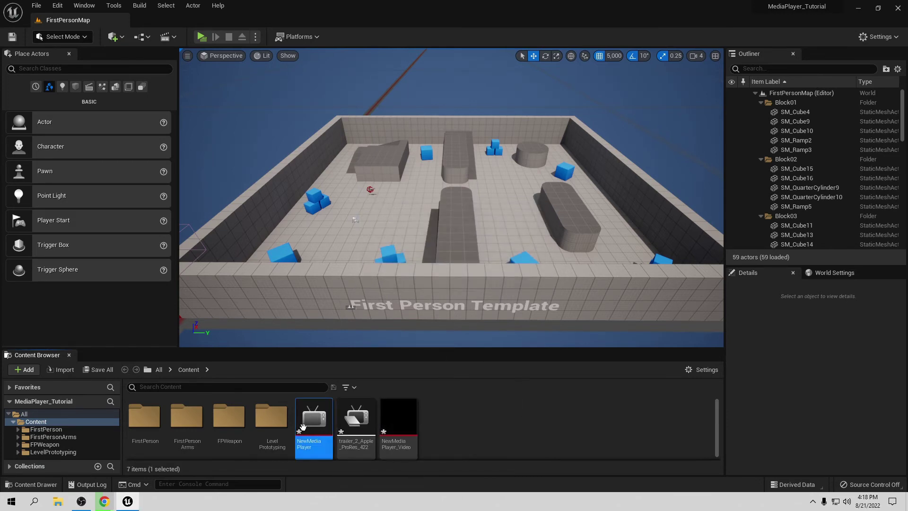
pyautogui.doubleClick(305, 427)
pyautogui.click(52, 365)
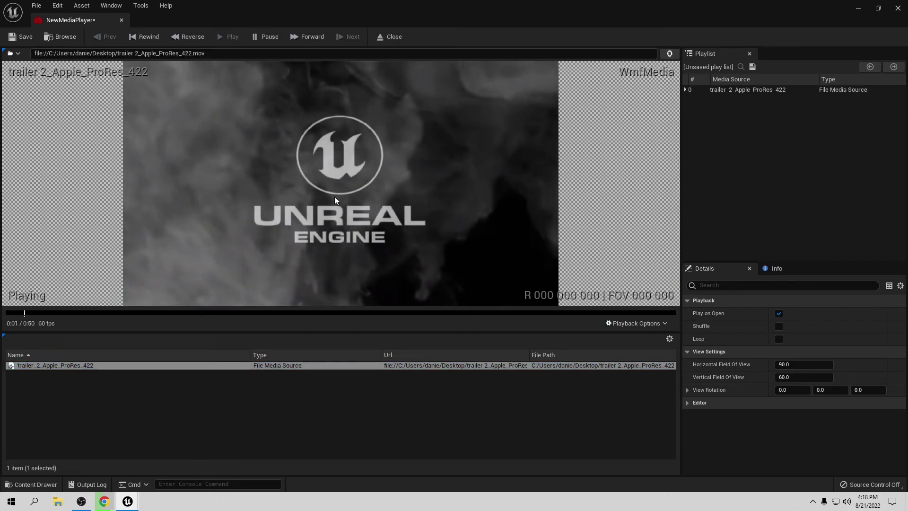
# Pause, resume and pause the trailer preview, then close the NewMediaPlayer editor
pyautogui.click(256, 36)
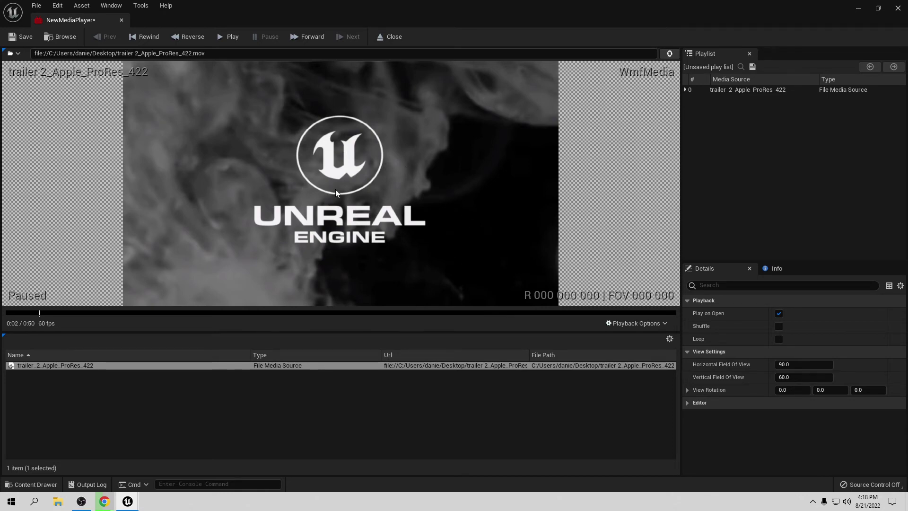
pyautogui.click(223, 39)
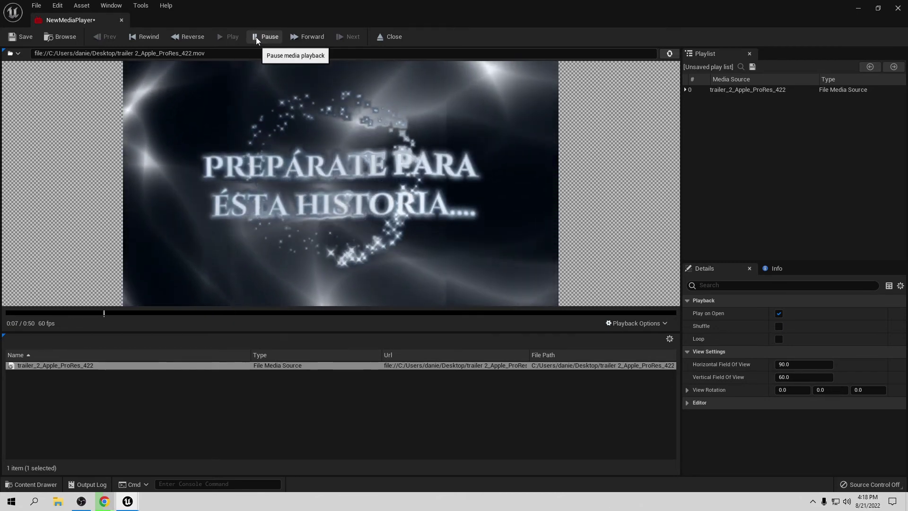
pyautogui.click(256, 37)
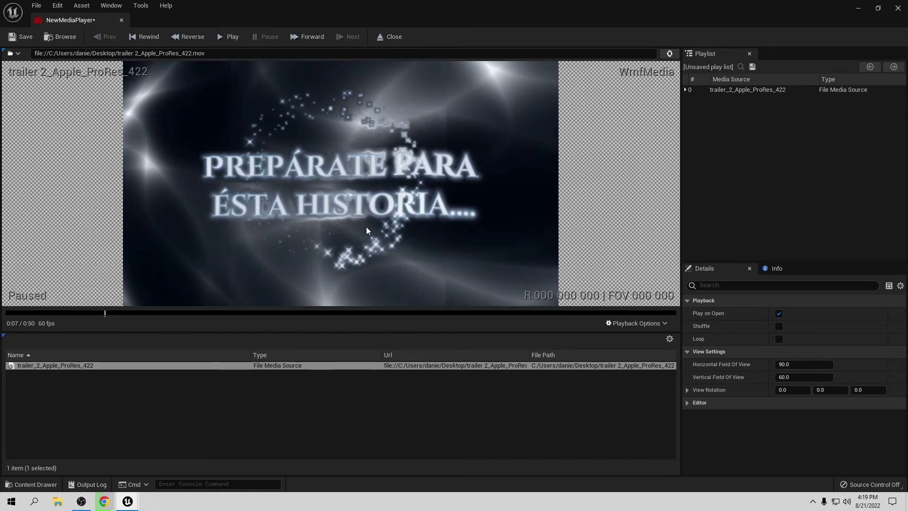
pyautogui.click(122, 20)
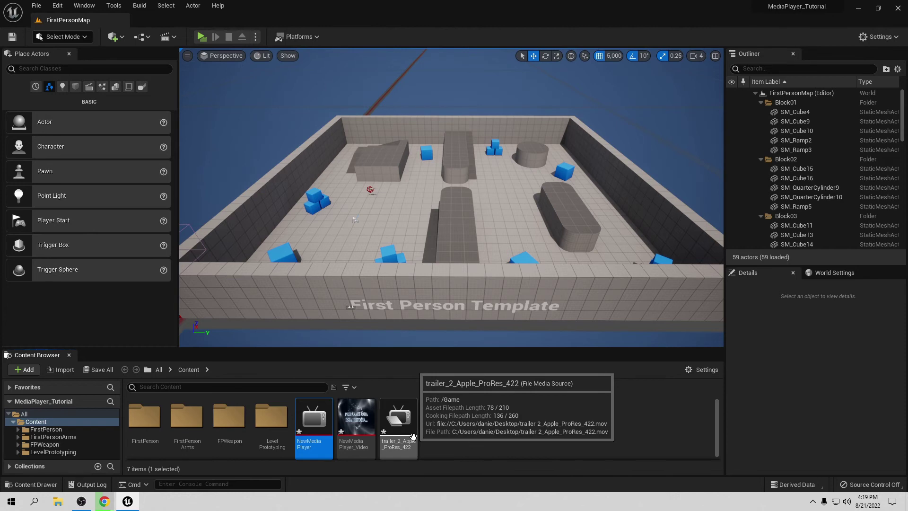
pyautogui.click(466, 421)
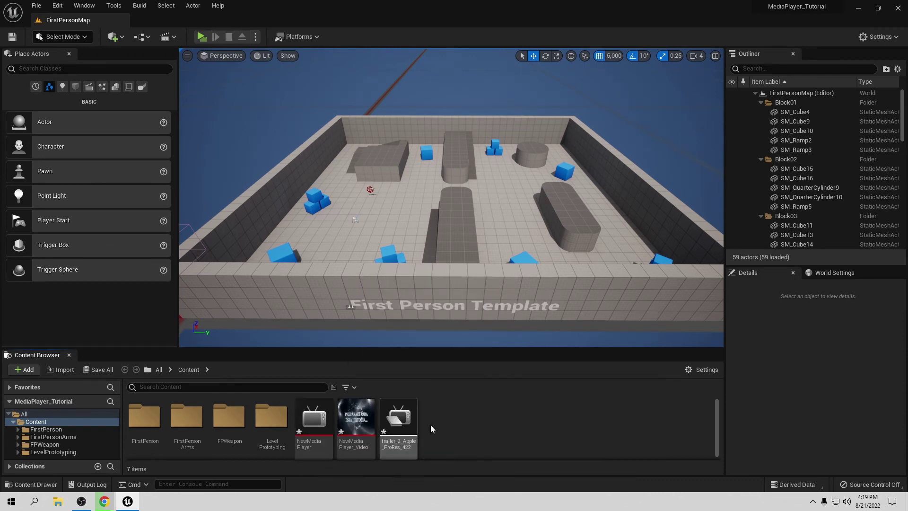
pyautogui.doubleClick(403, 415)
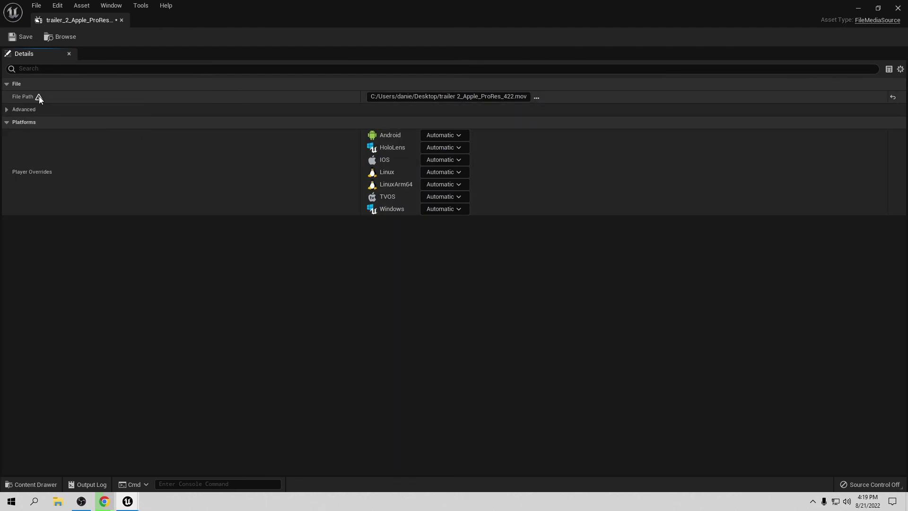
pyautogui.moveTo(39, 97)
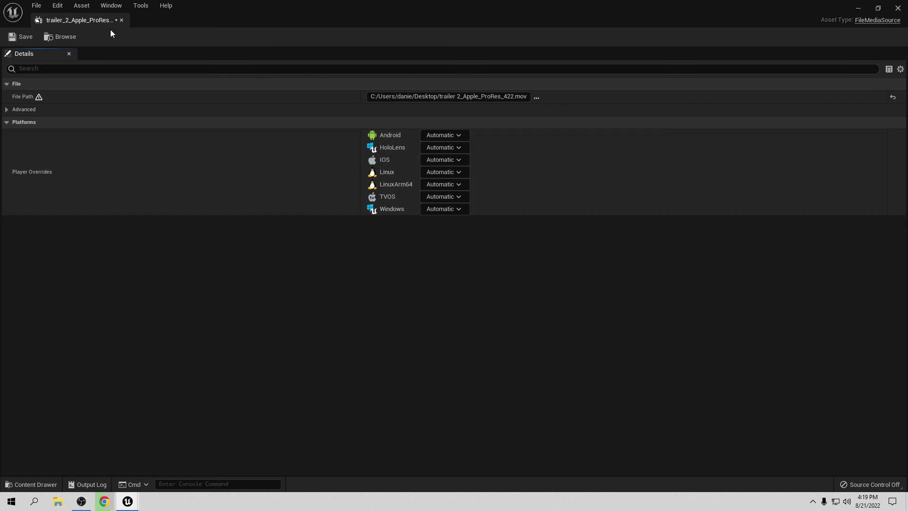
pyautogui.click(121, 20)
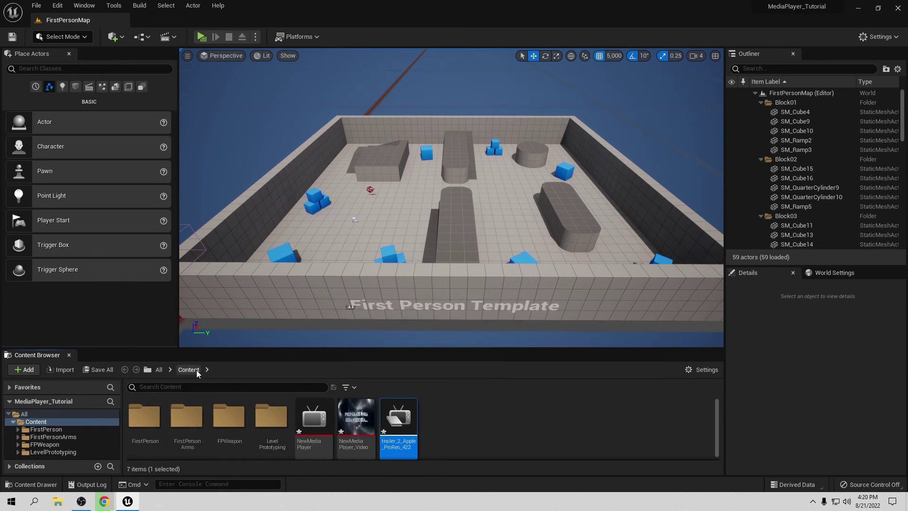
# Create a folder named Movies in Content and open it
pyautogui.rightClick(439, 431)
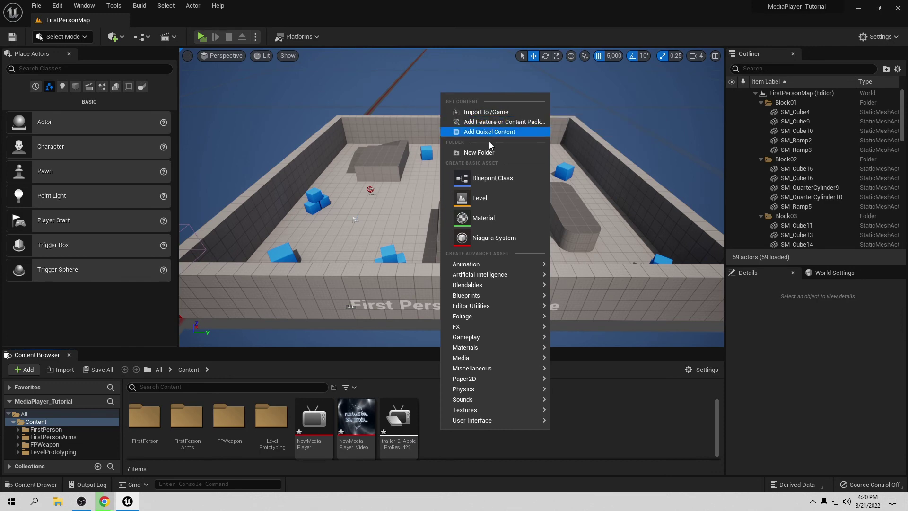
pyautogui.click(479, 153)
pyautogui.write('Movies')
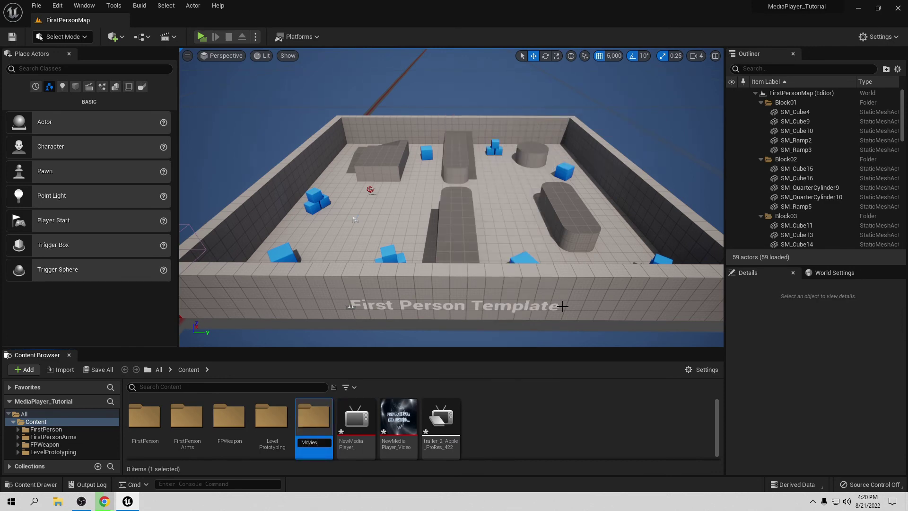
pyautogui.press('Return')
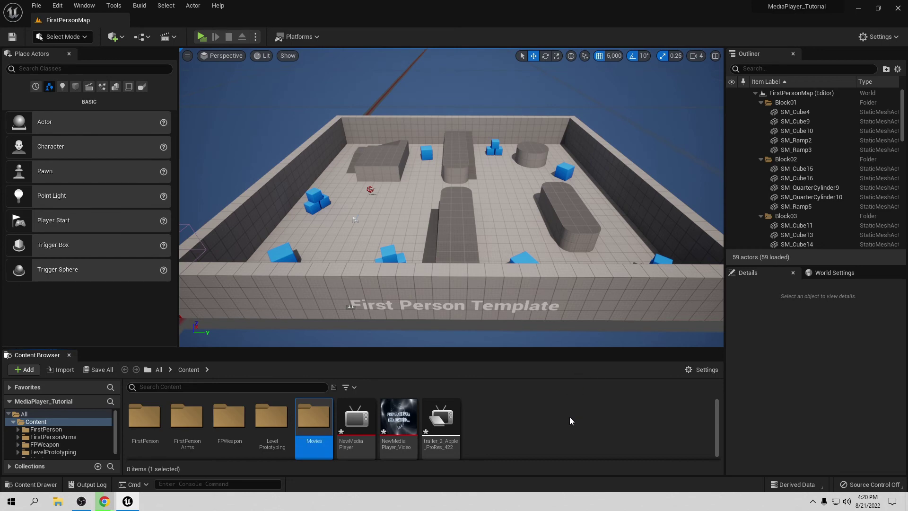
pyautogui.doubleClick(314, 419)
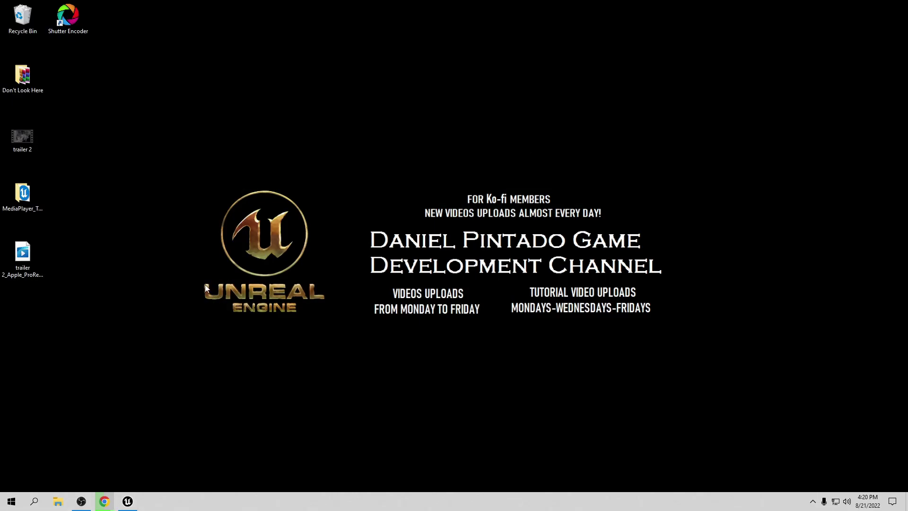
# Move the desktop trailer file into MediaPlayer_Tutorial's Content\Movies folder, then close Explorer
pyautogui.doubleClick(30, 199)
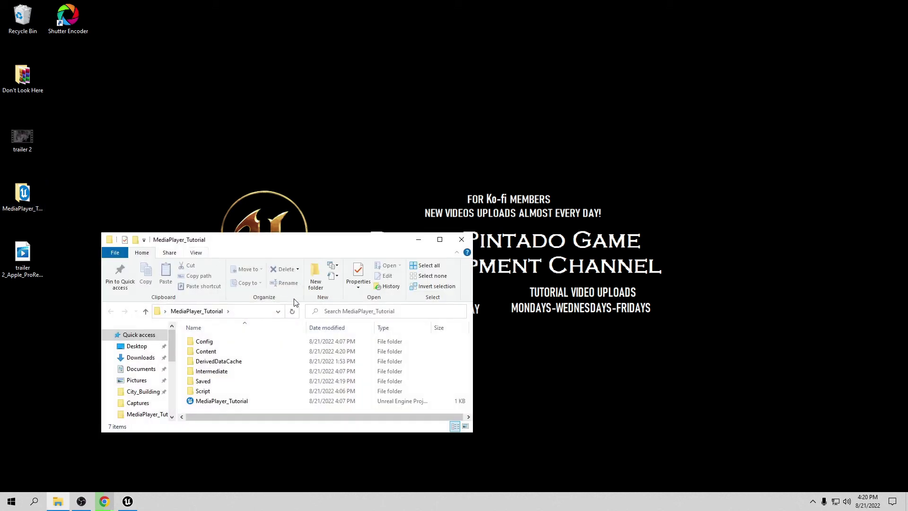
pyautogui.moveTo(267, 242); pyautogui.dragTo(453, 194)
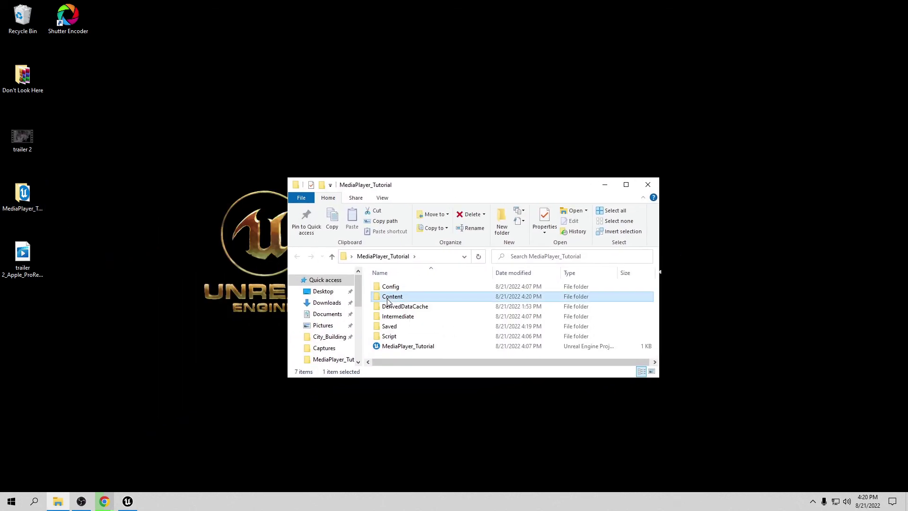
pyautogui.doubleClick(400, 297)
pyautogui.scroll(-1, 416, 310)
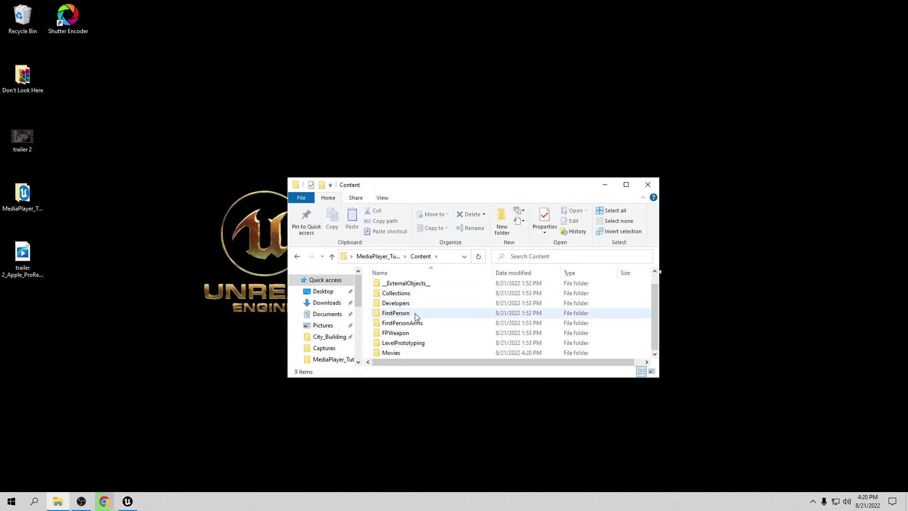
pyautogui.doubleClick(384, 354)
pyautogui.moveTo(23, 256); pyautogui.dragTo(432, 345)
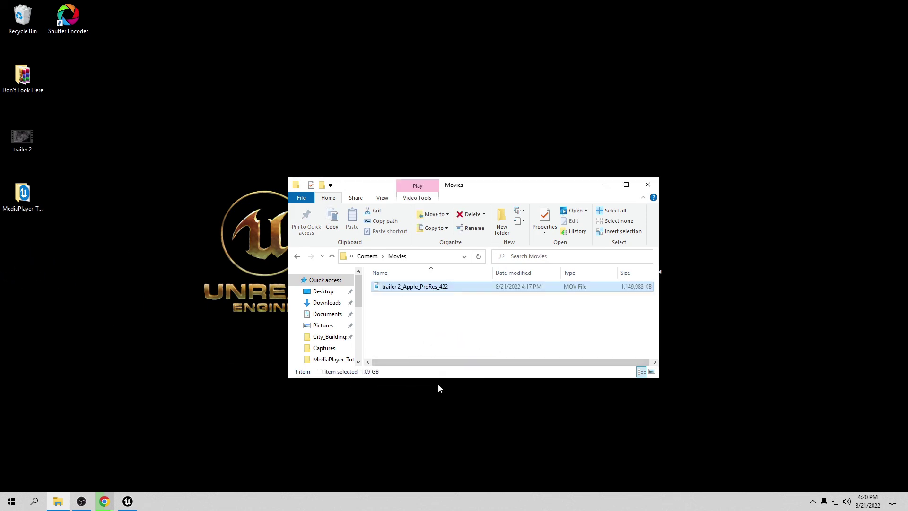
pyautogui.click(649, 186)
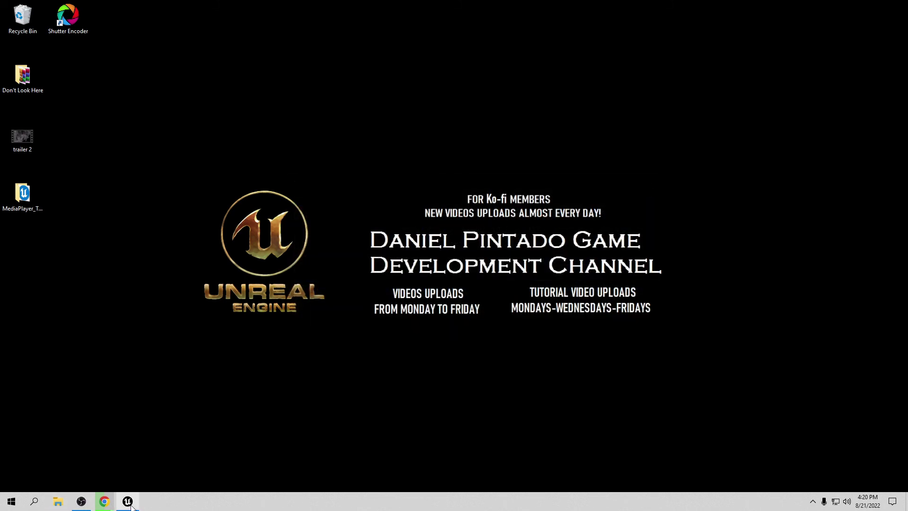
# Import the trailer from Content\Movies into /Game/Movies and open its media source
pyautogui.click(132, 507)
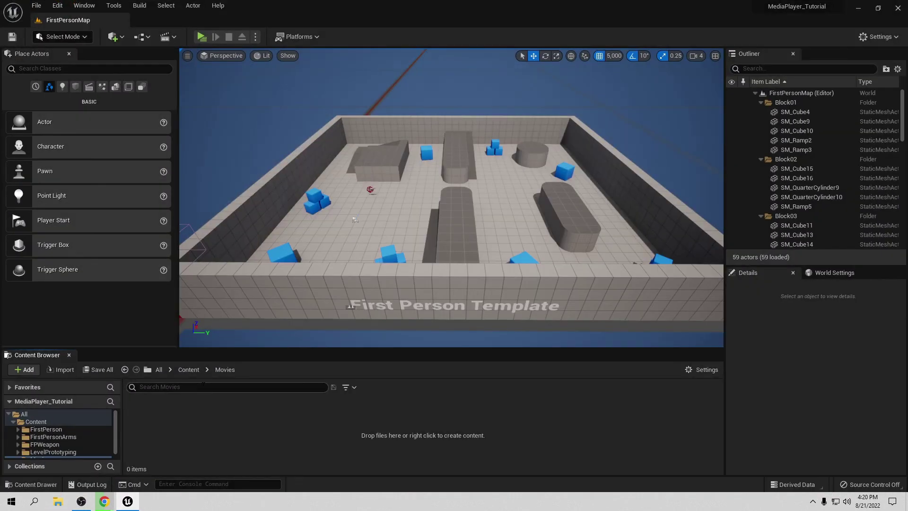
pyautogui.rightClick(250, 429)
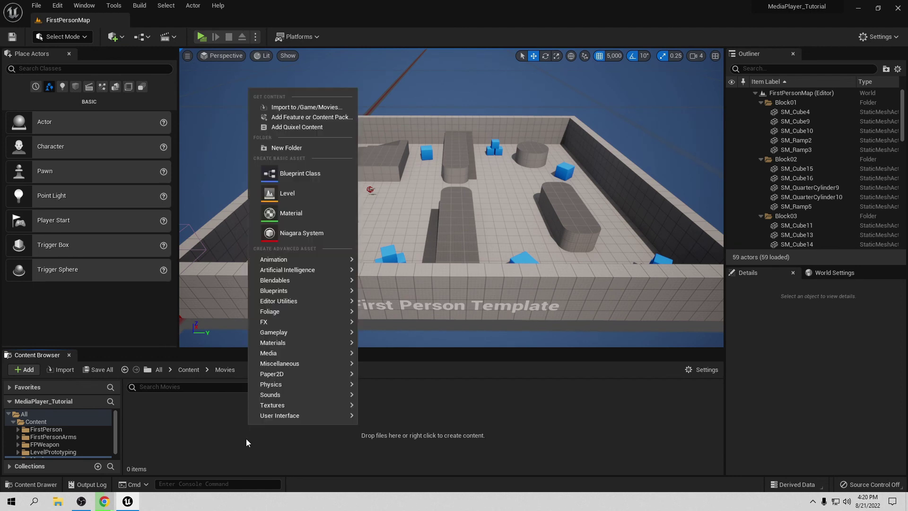
pyautogui.click(318, 110)
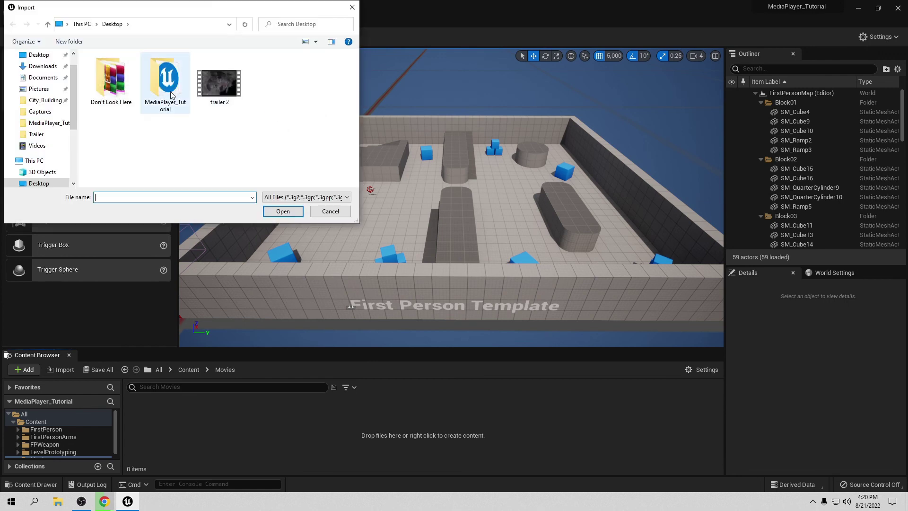
pyautogui.doubleClick(172, 94)
pyautogui.doubleClick(113, 79)
pyautogui.doubleClick(119, 148)
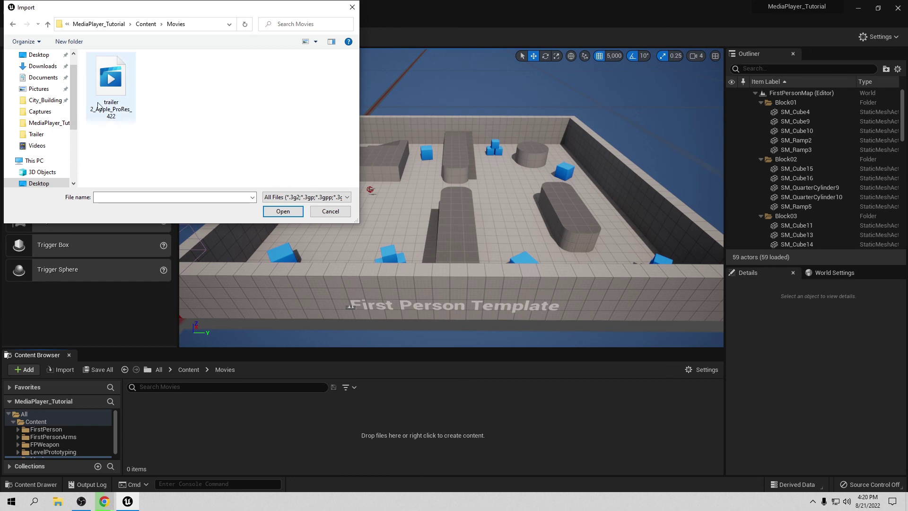
pyautogui.click(121, 97)
pyautogui.click(284, 211)
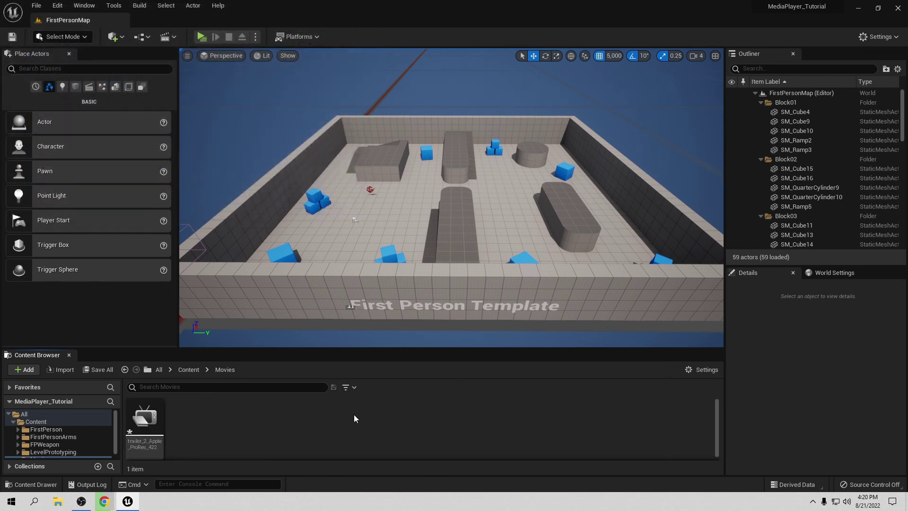
pyautogui.doubleClick(144, 418)
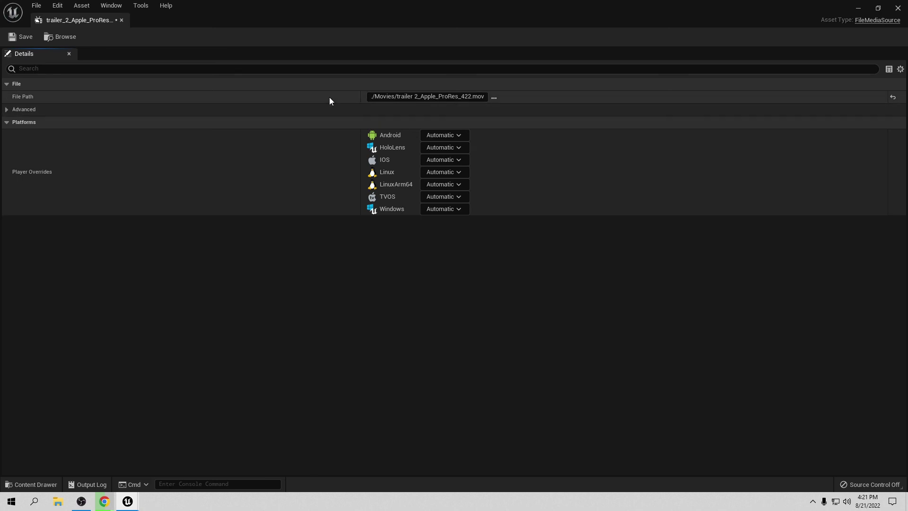
# Close the trailer's media source editor and deselect the asset
pyautogui.click(122, 20)
pyautogui.click(377, 407)
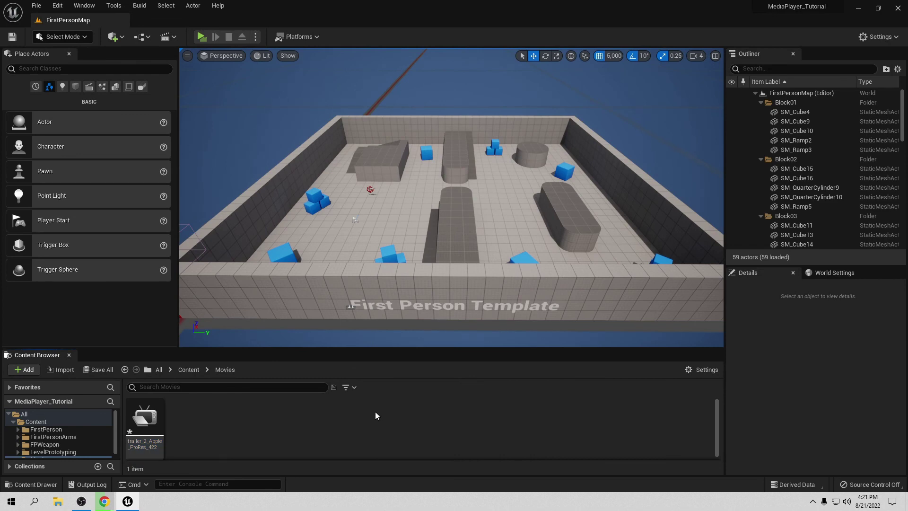